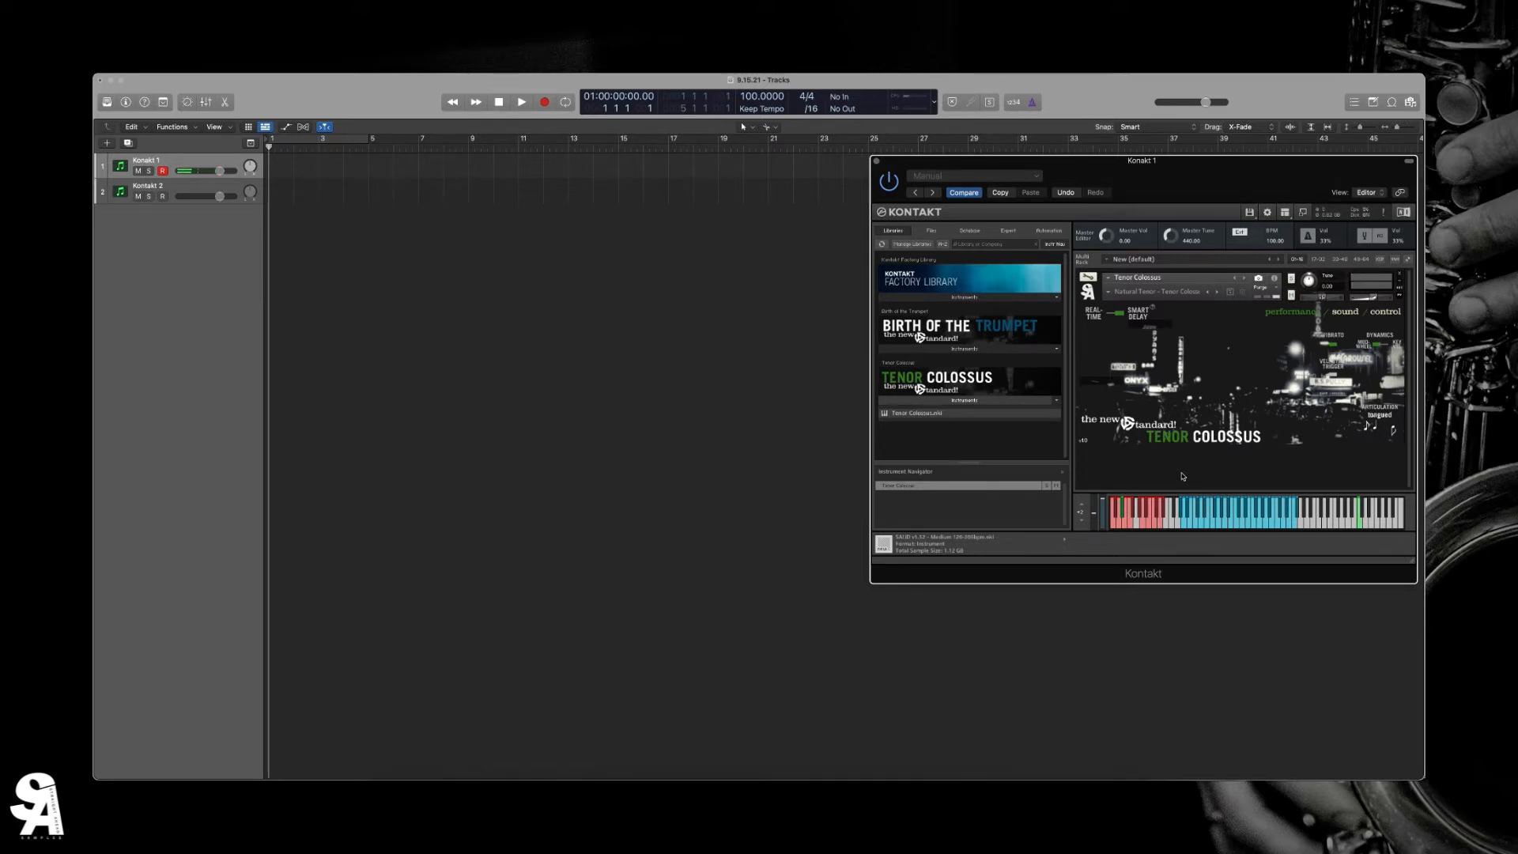
# - Try the lowest red keyswitches on Tenor Colossus to compare its articulations
pyautogui.click(1114, 522)
pyautogui.click(1123, 513)
pyautogui.click(1115, 513)
pyautogui.click(1118, 512)
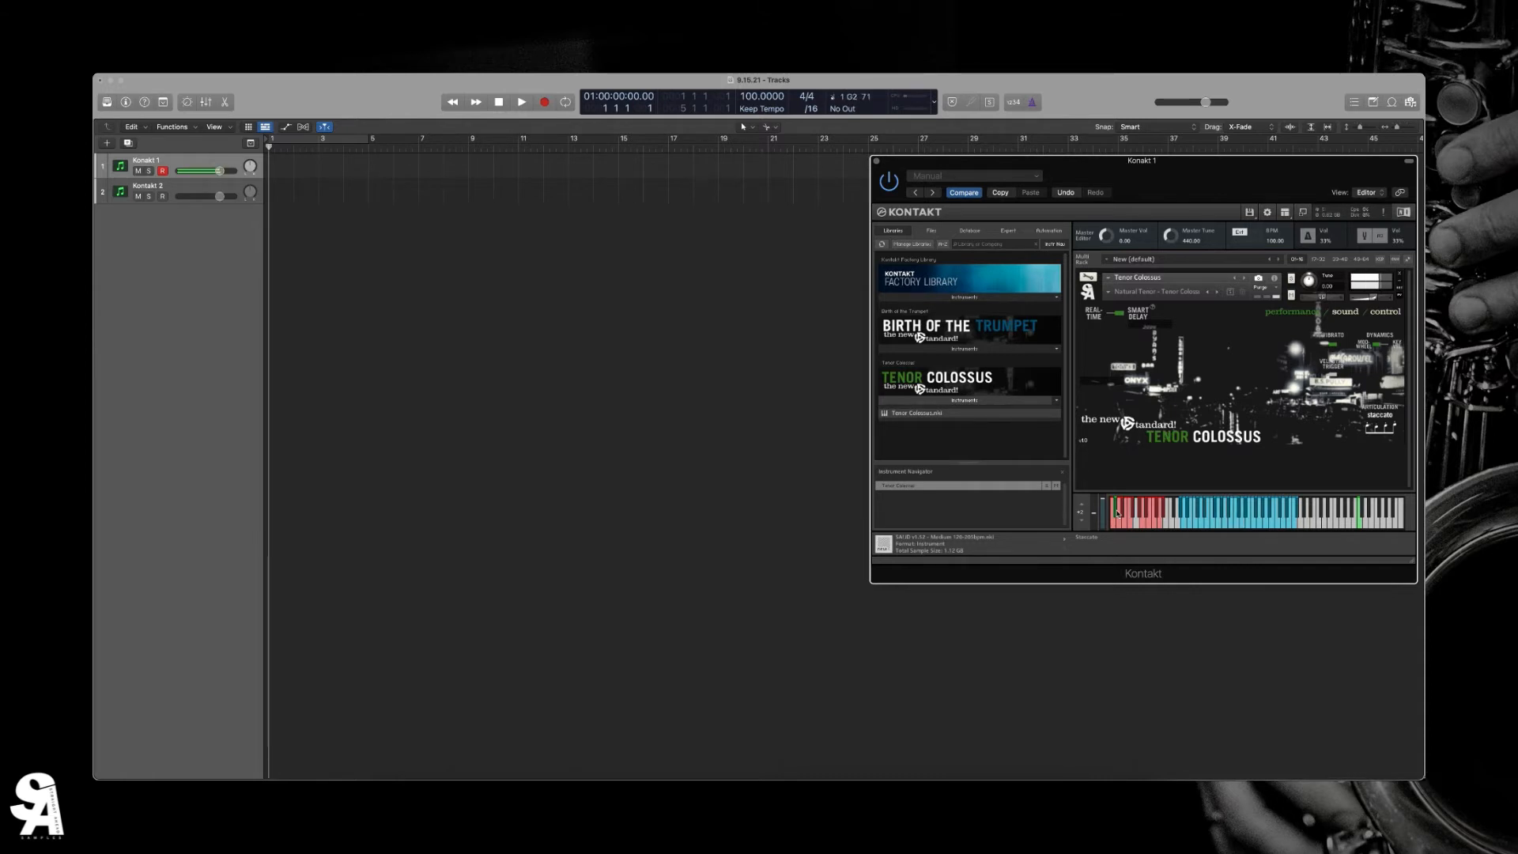
pyautogui.click(1120, 526)
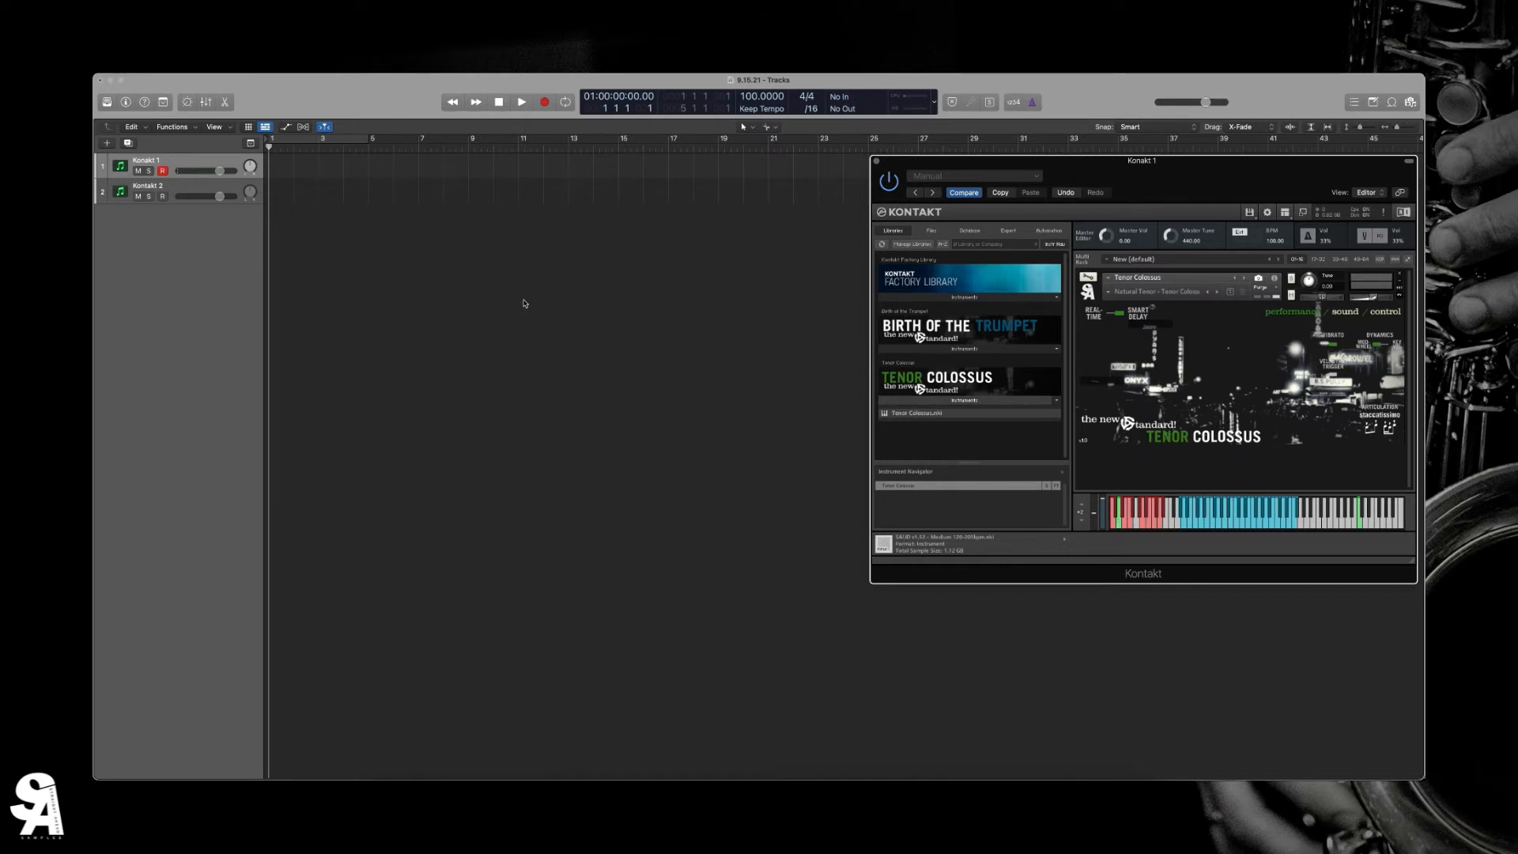
# - Switch Tenor Colossus to Real-Time mode and record a legato phrase on the Kontakt 1 track starting around bar 2
pyautogui.click(1094, 322)
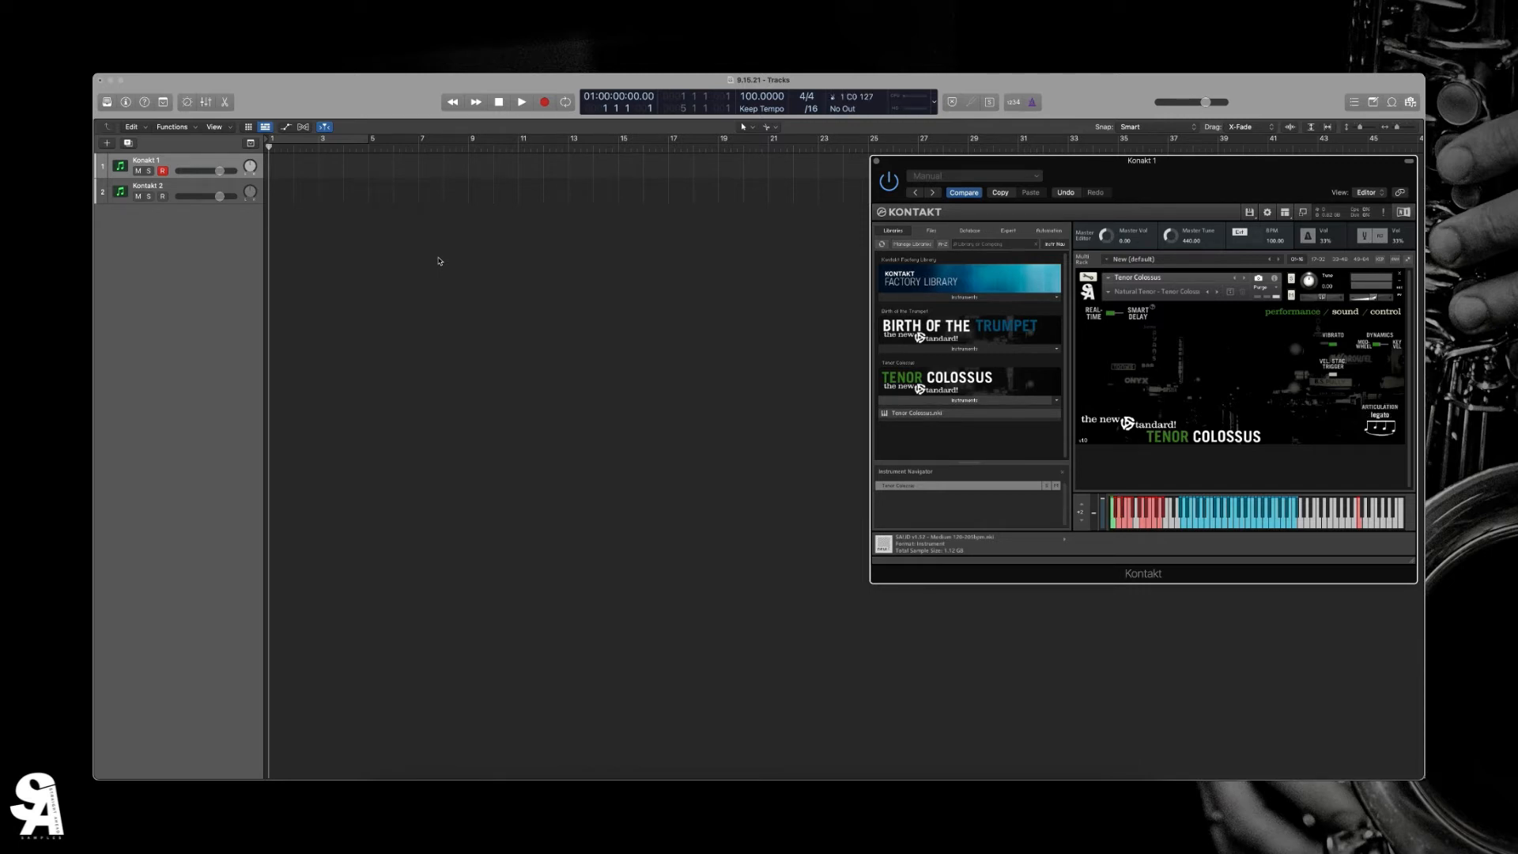
pyautogui.press('r')
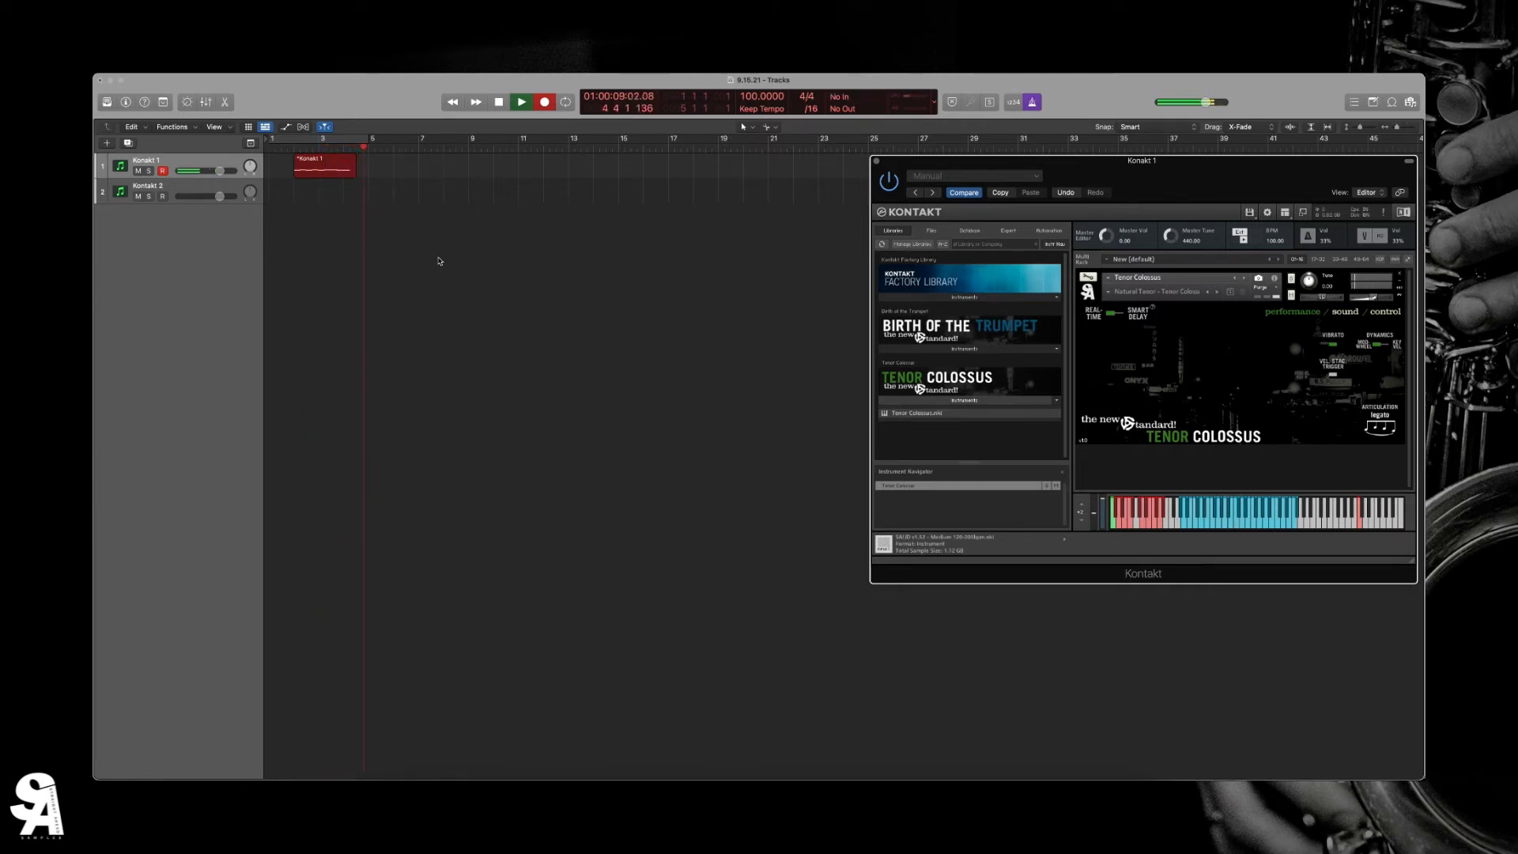
pyautogui.press('space')
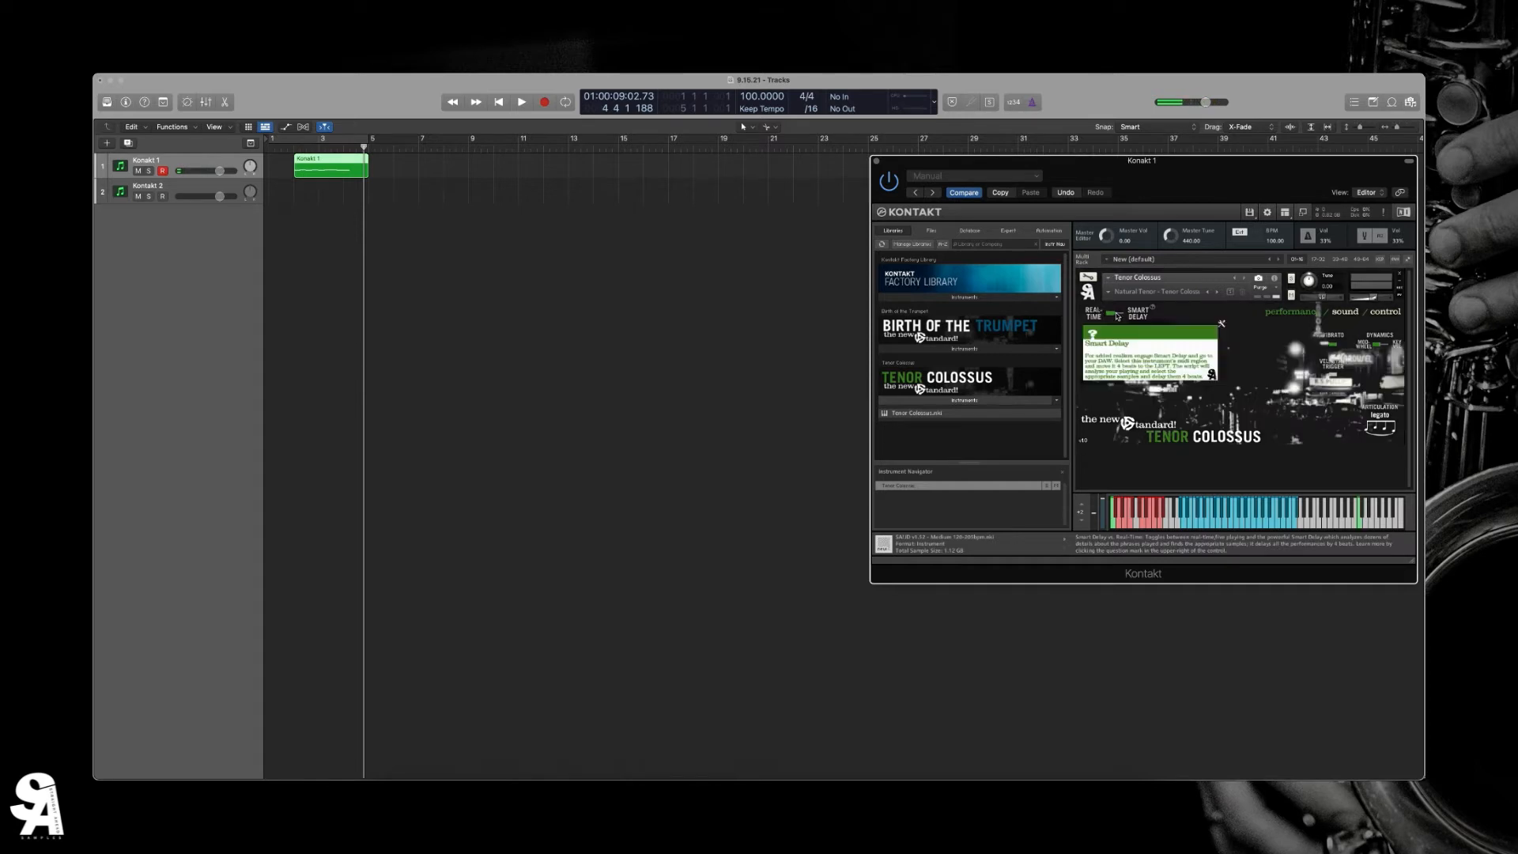
# - Open the recorded region in an enlarged Piano Roll and move the Kontakt window up so it covers less of the notes
pyautogui.doubleClick(316, 167)
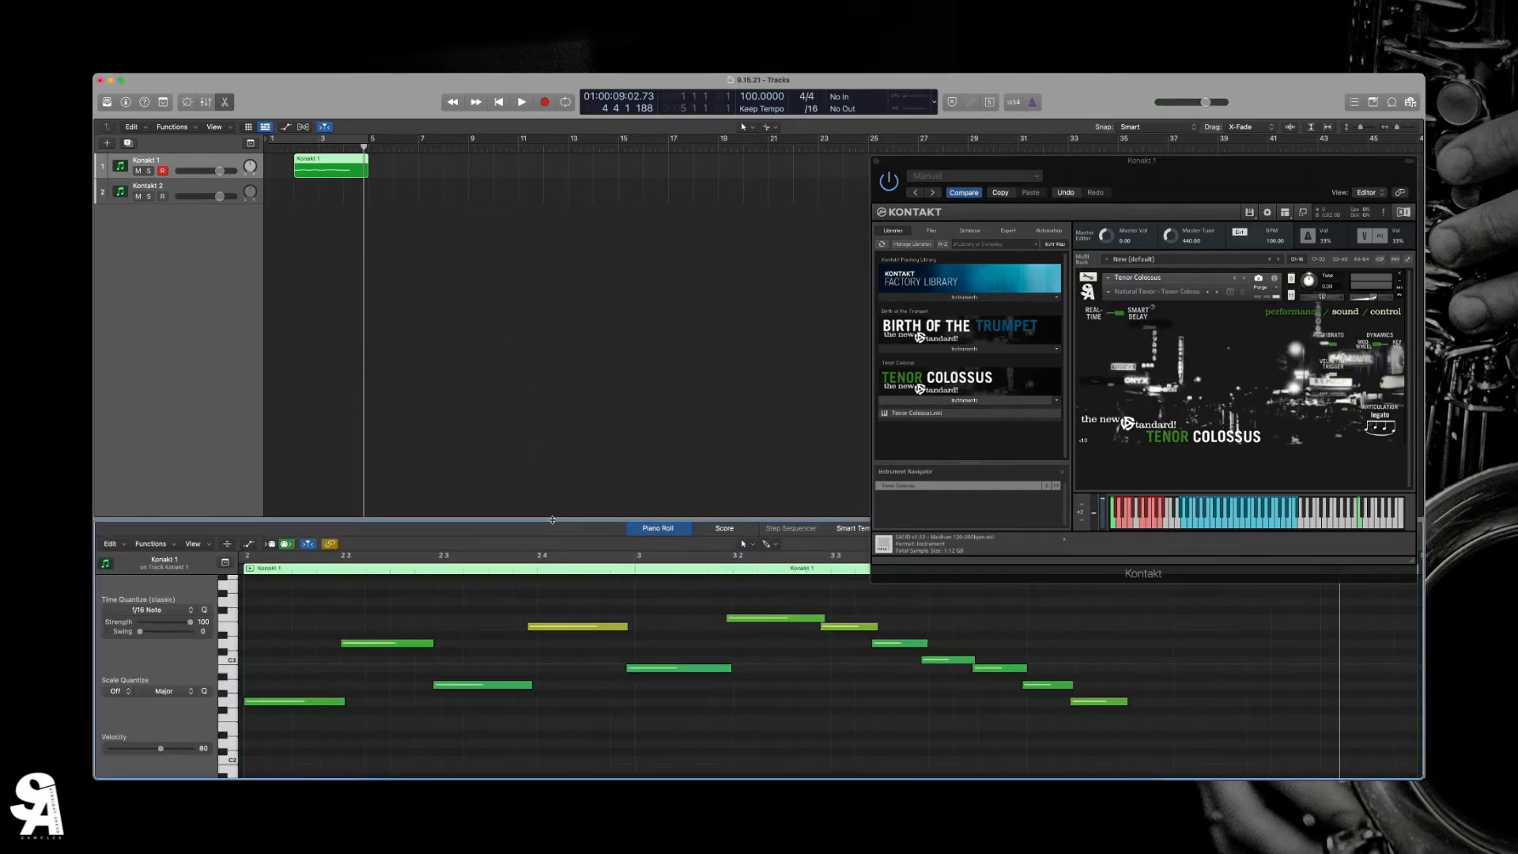
pyautogui.moveTo(551, 531); pyautogui.dragTo(554, 336)
pyautogui.moveTo(934, 168); pyautogui.dragTo(954, 86)
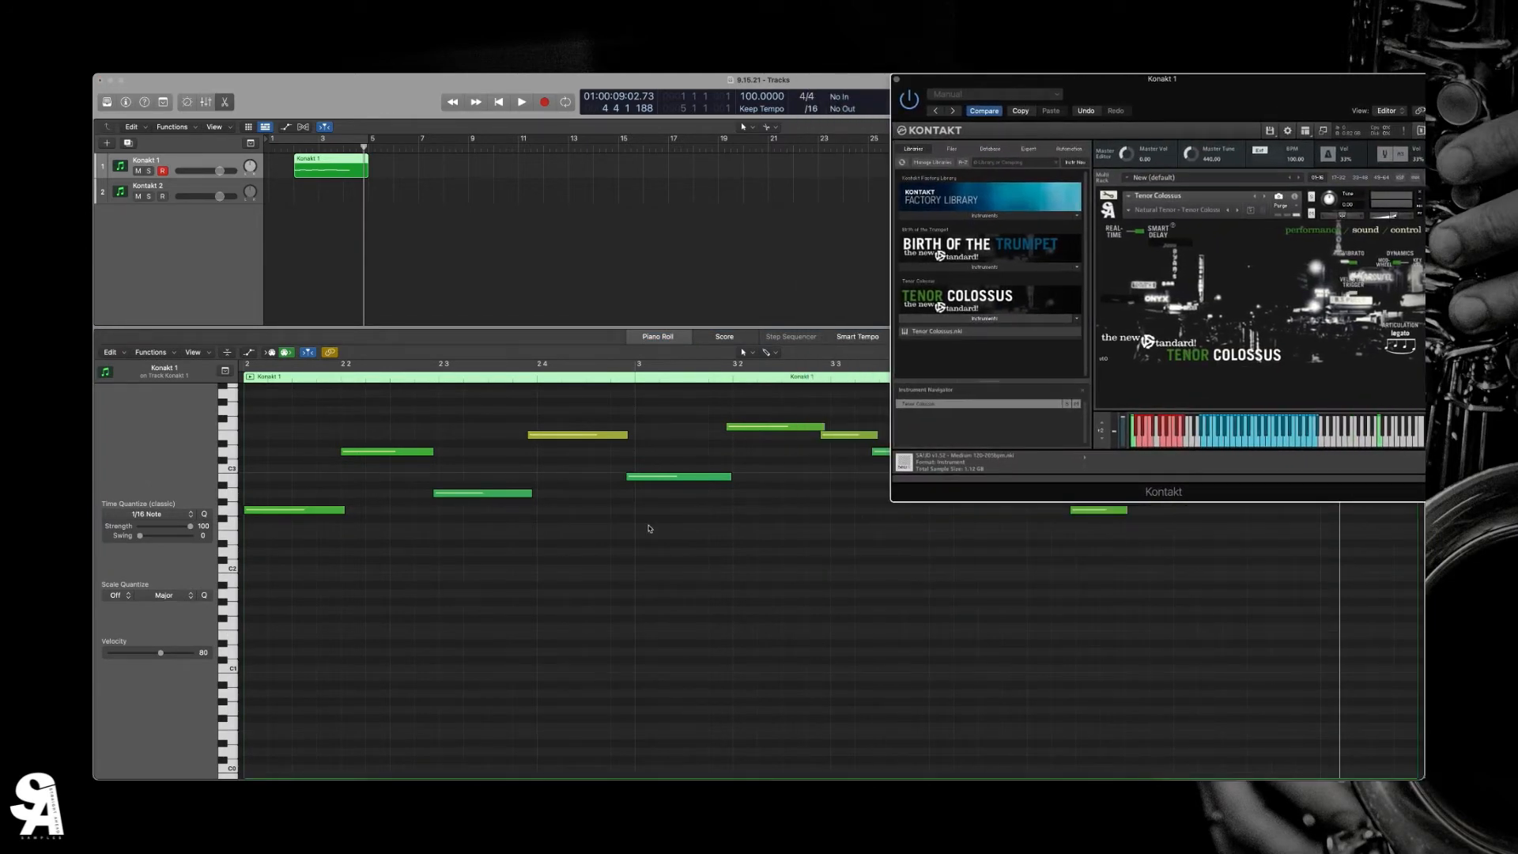
pyautogui.press('super+Left')
pyautogui.press('super+Left')
pyautogui.hscroll(3, 650, 529)
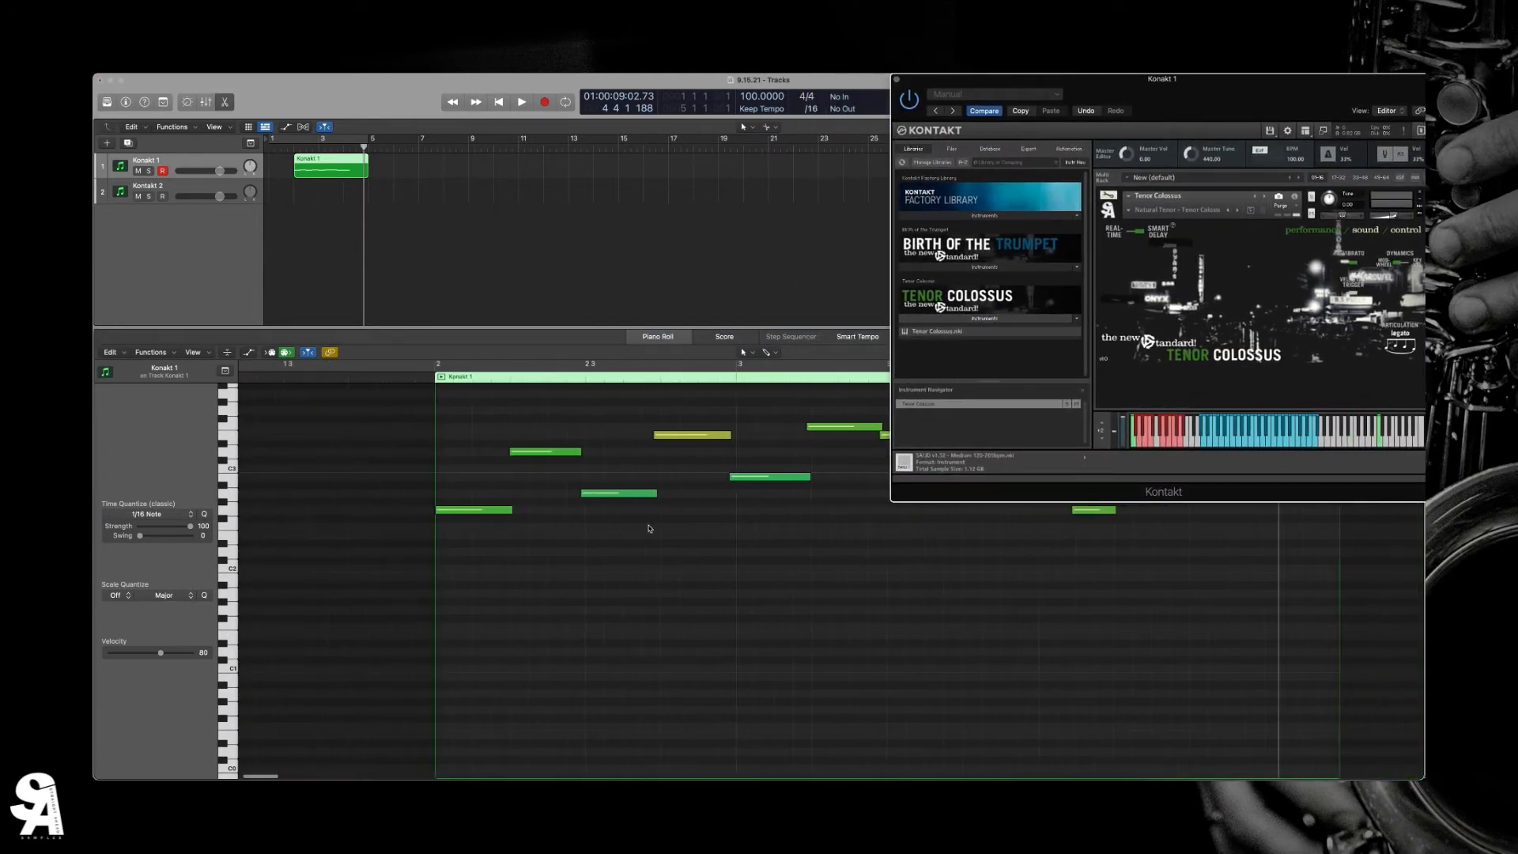
pyautogui.hscroll(5, 489, 525)
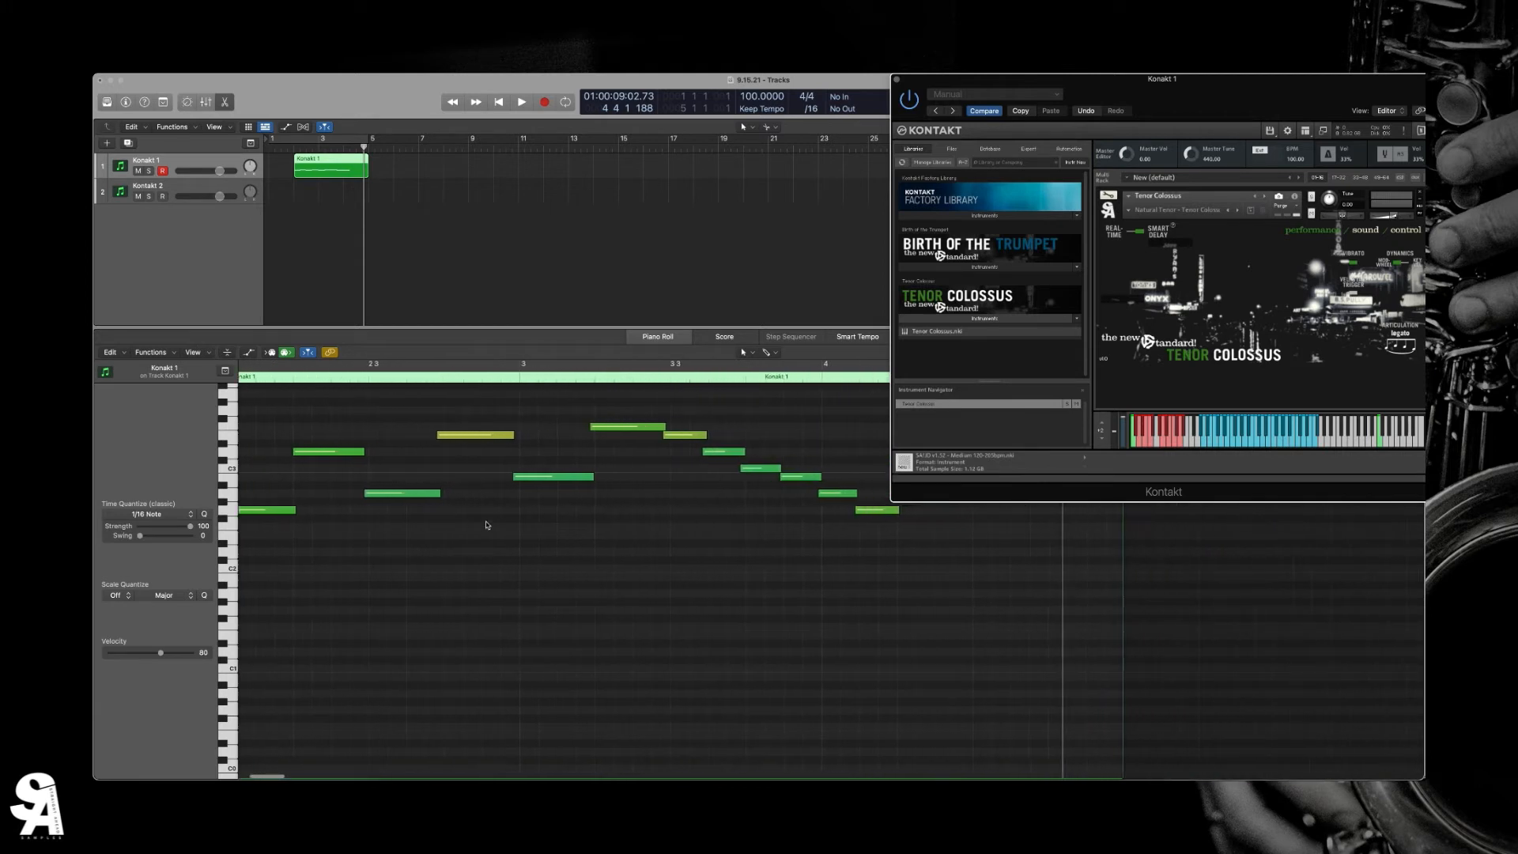
pyautogui.hscroll(-4, 466, 468)
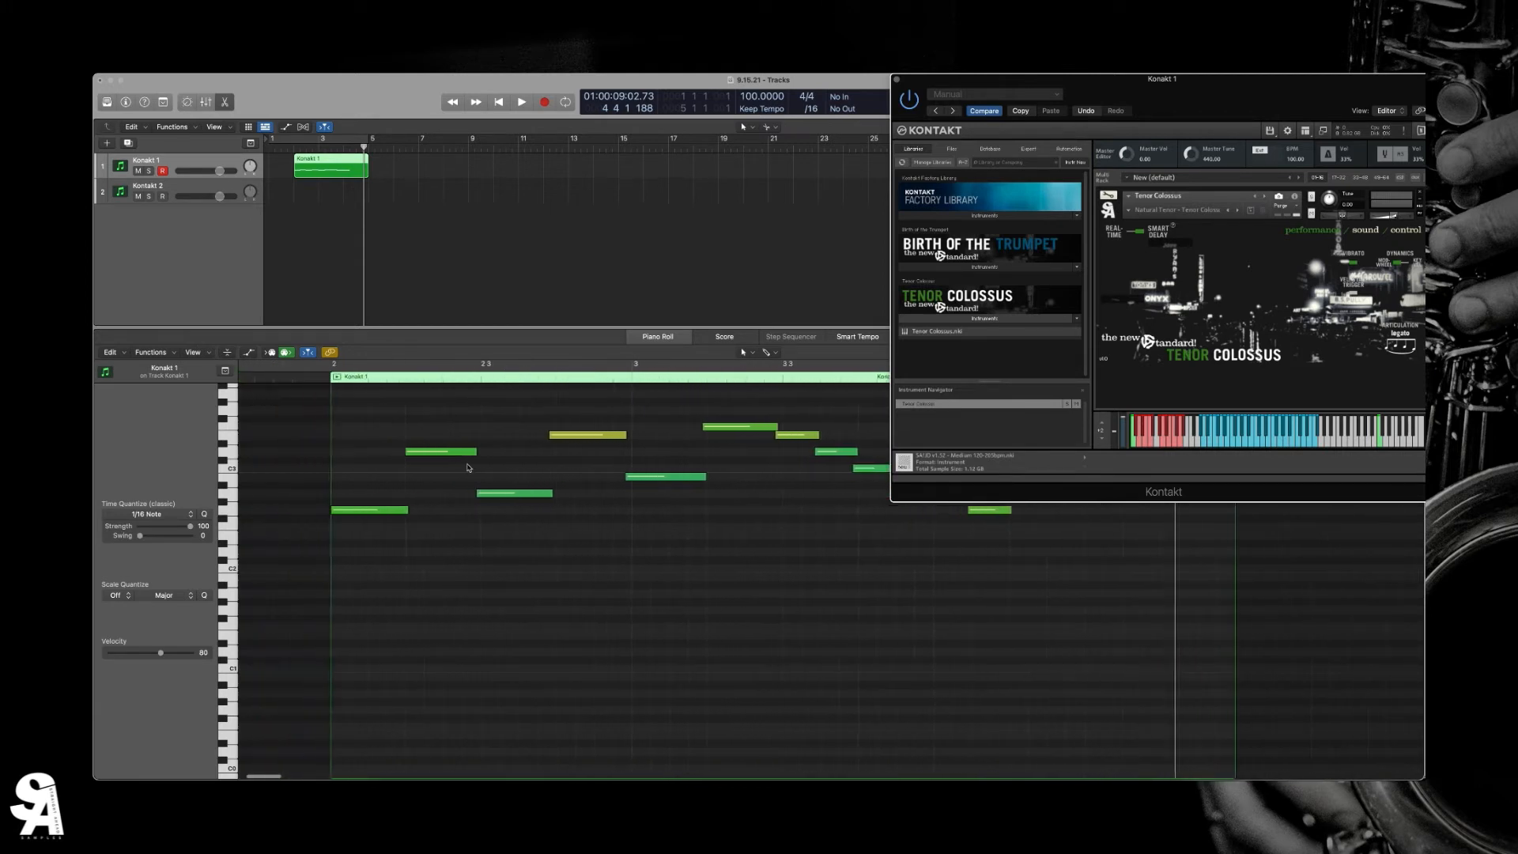
# - Play the recorded phrase from its beginning with Smart Delay active
pyautogui.click(360, 377)
pyautogui.press('space')
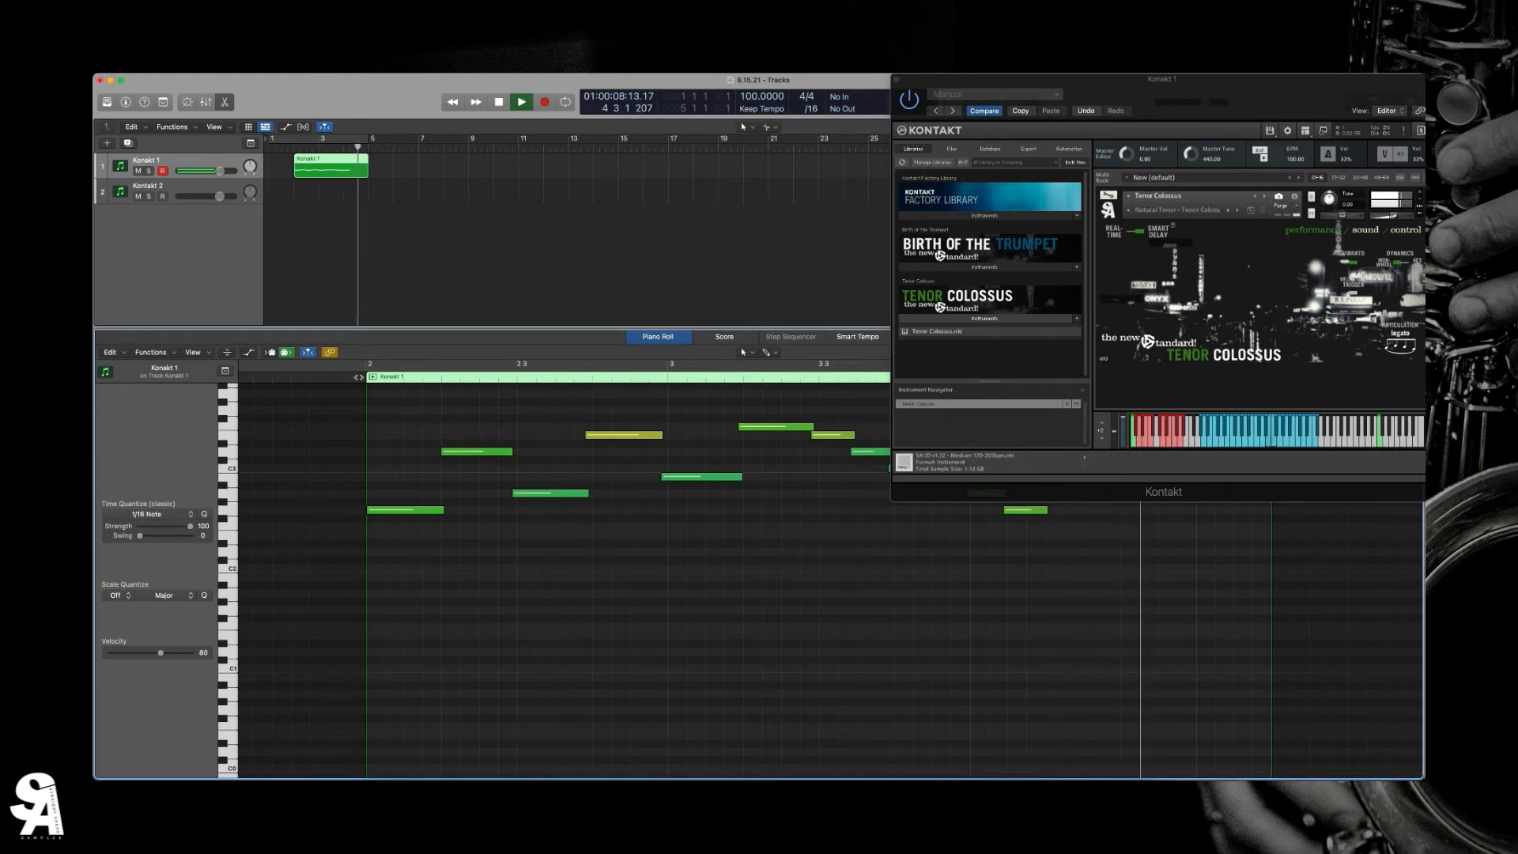
pyautogui.press('space')
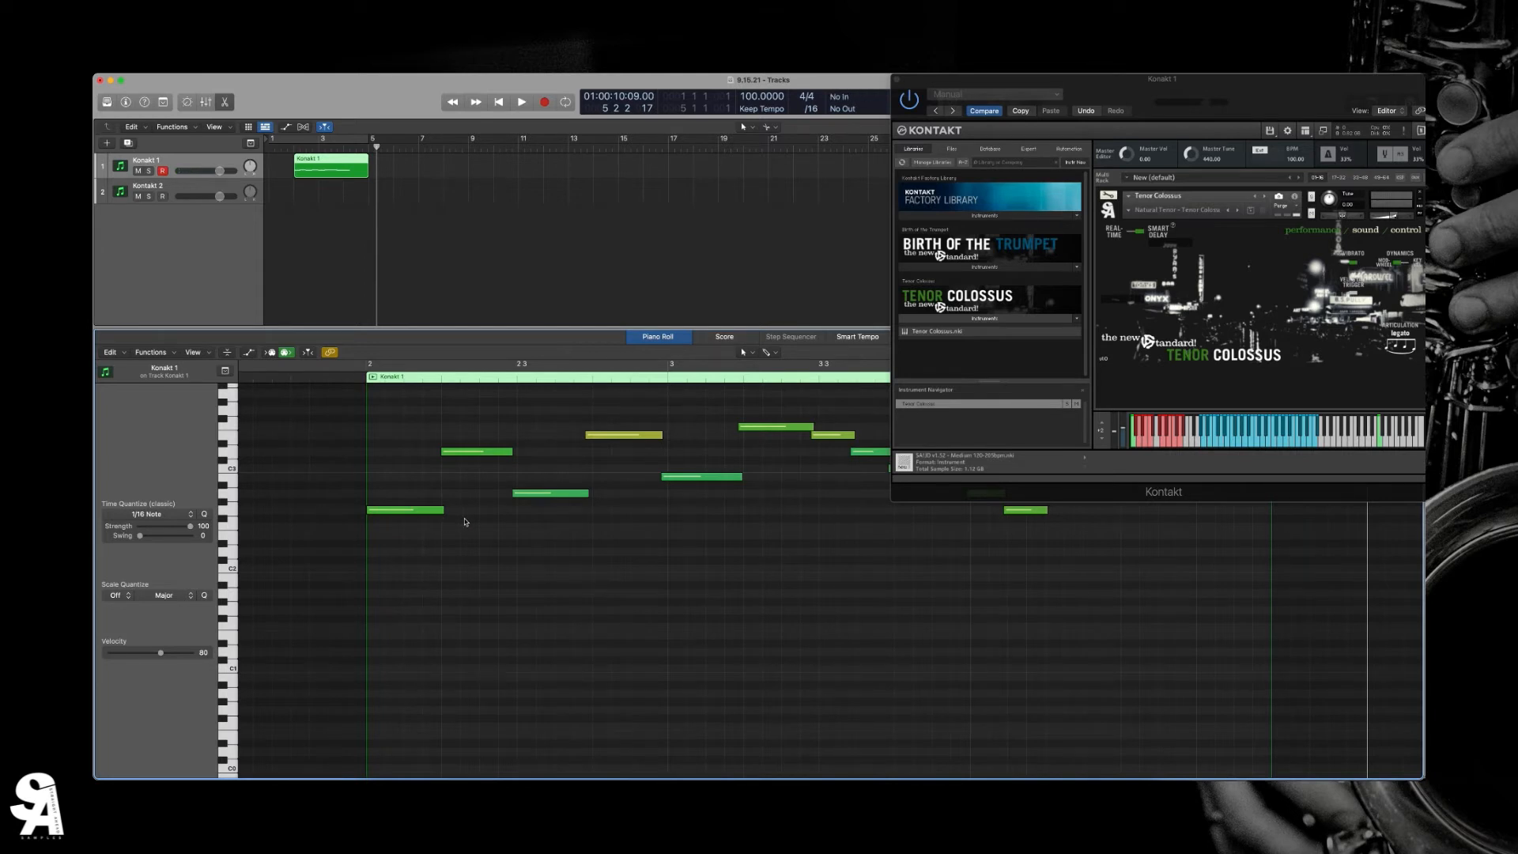
# - Shorten the note near bar 3 to leave a gap before the phrase's highest note, and play the phrase from its start
pyautogui.hscroll(3, 466, 522)
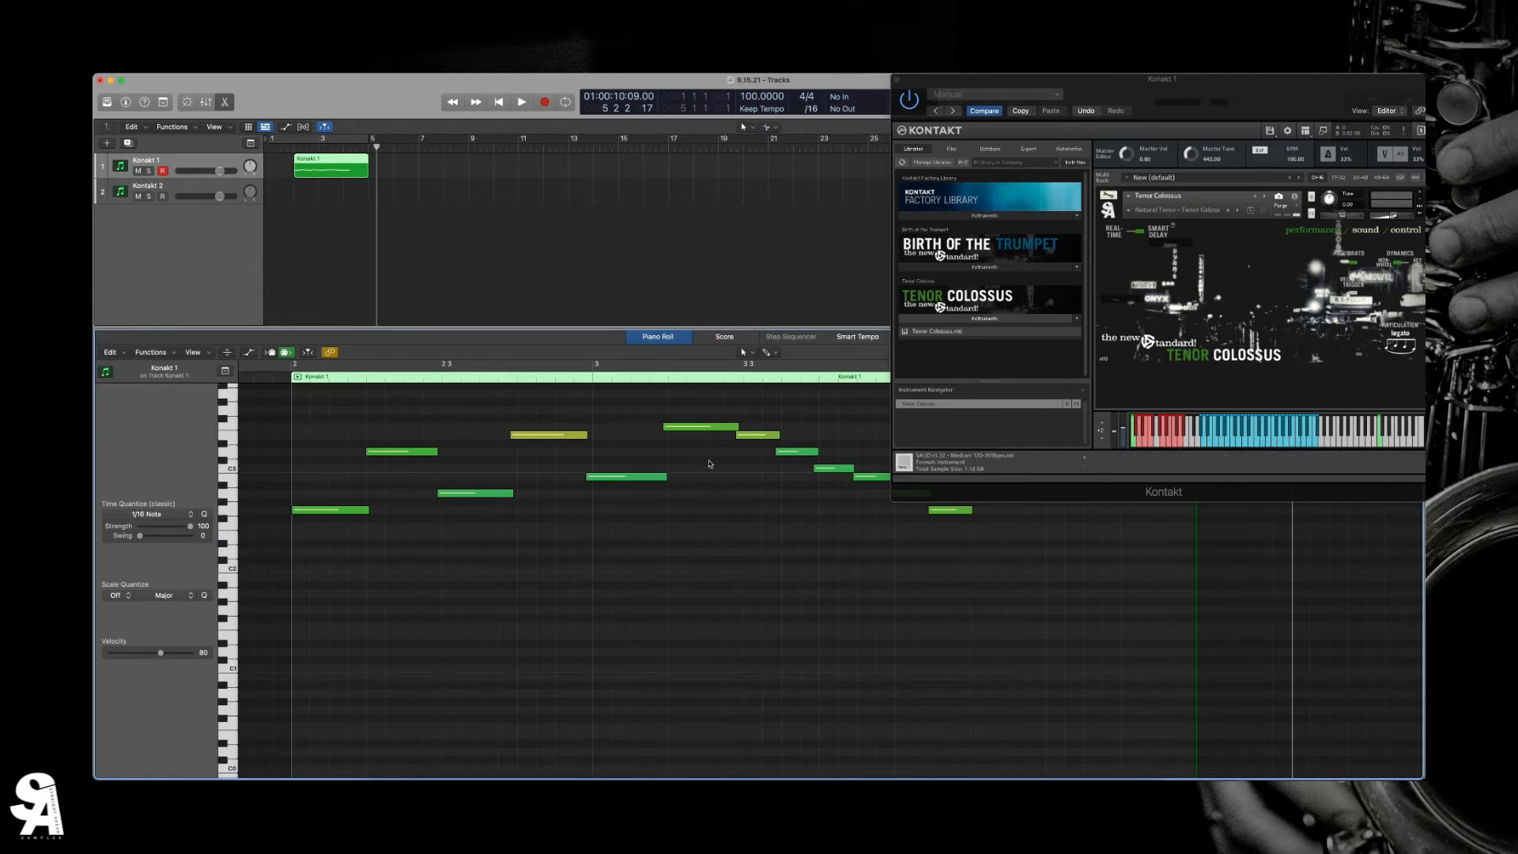
pyautogui.moveTo(666, 476); pyautogui.dragTo(643, 479)
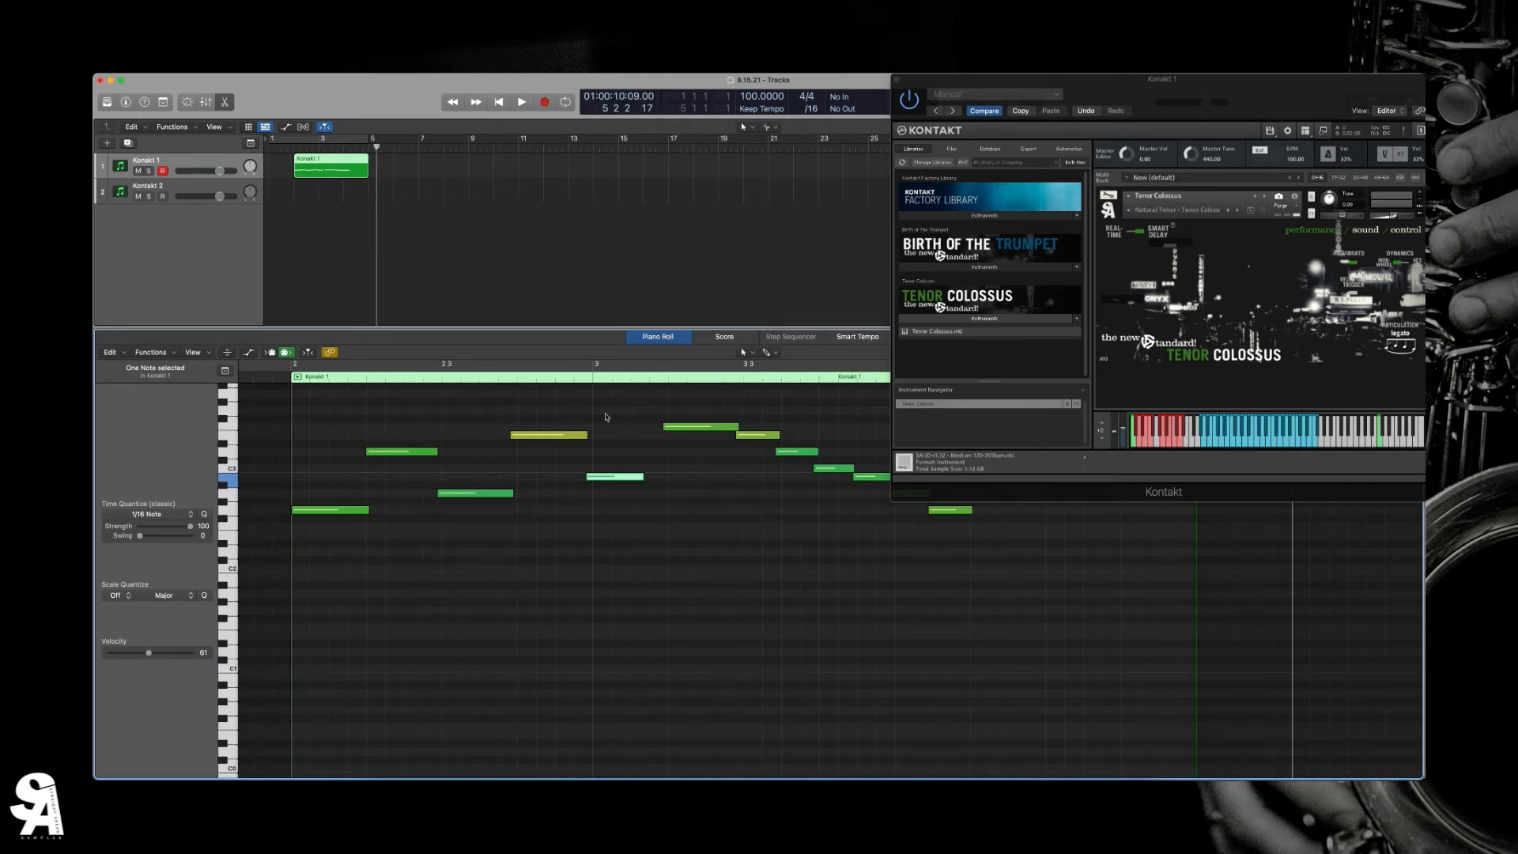
pyautogui.moveTo(643, 477); pyautogui.dragTo(642, 477)
pyautogui.click(276, 378)
pyautogui.press('space')
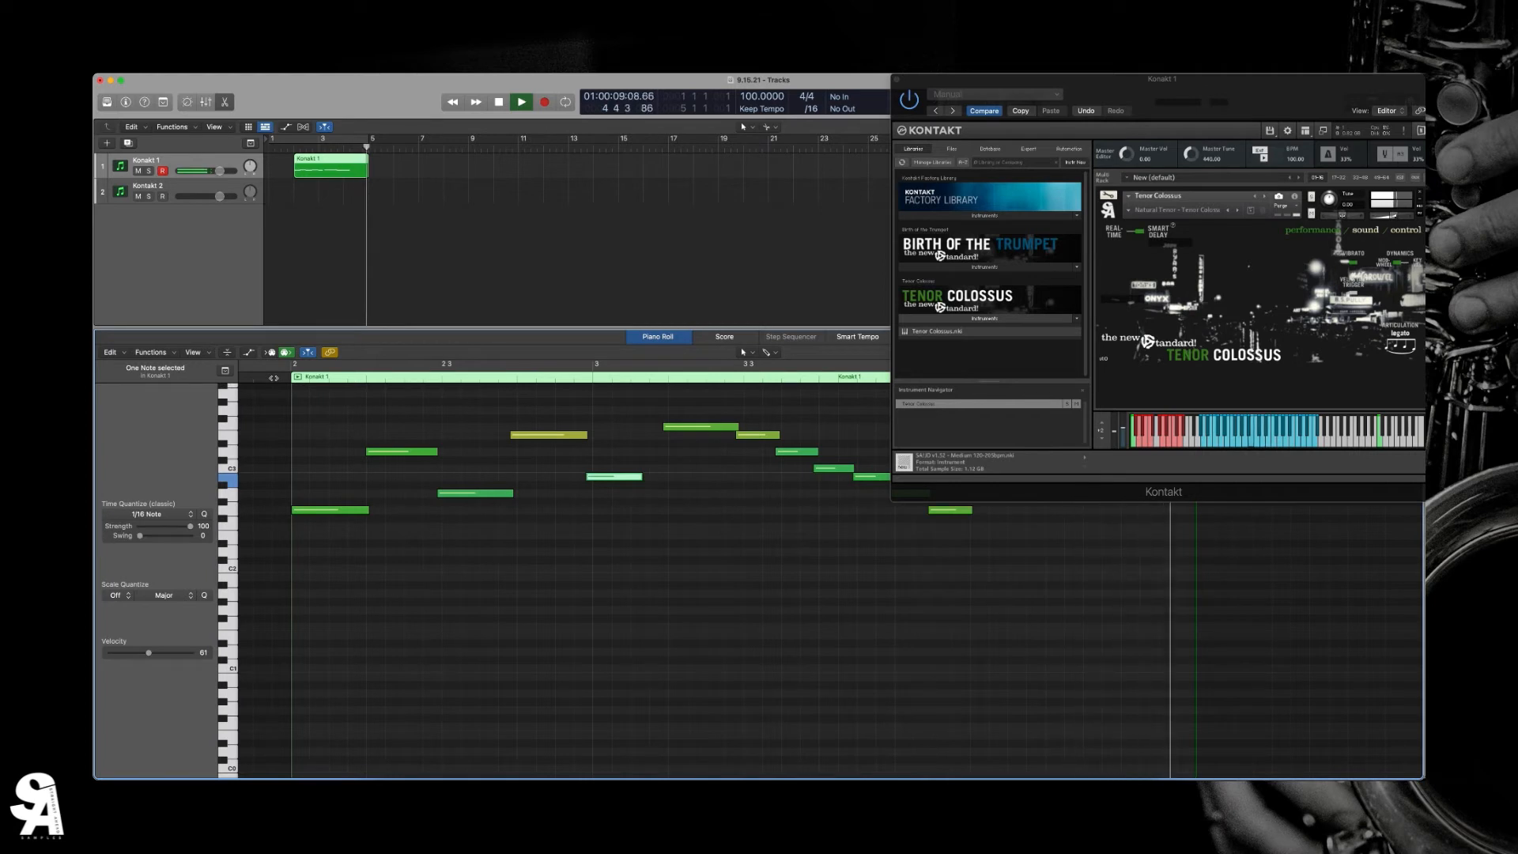
pyautogui.press('space')
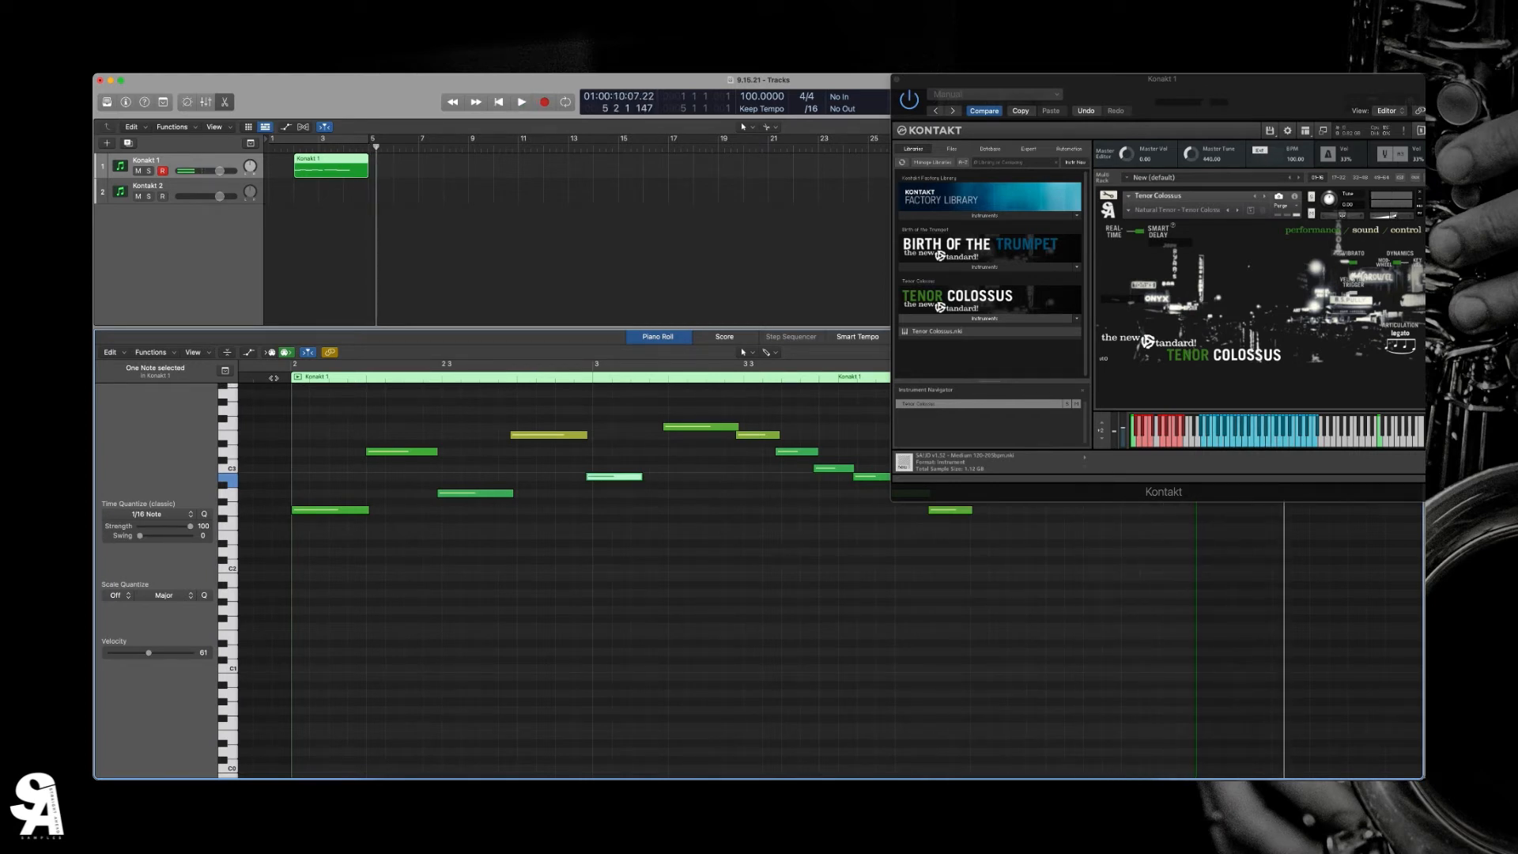
# - Shorten the C3 note and the second-to-last note of the descending run to leave gaps, and play the run
pyautogui.hscroll(5, 554, 490)
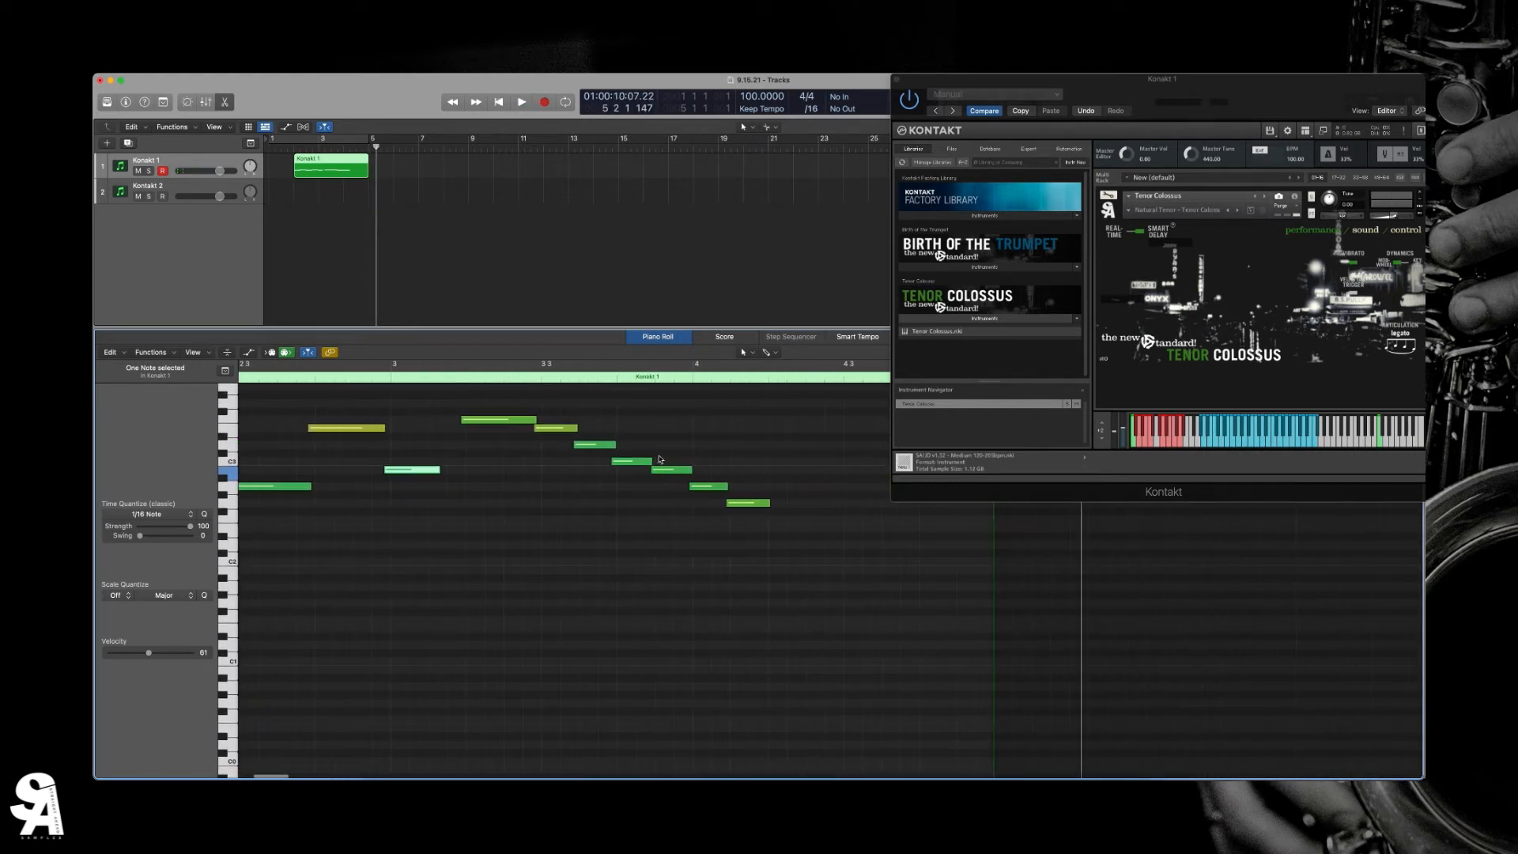
pyautogui.moveTo(652, 464); pyautogui.dragTo(630, 463)
pyautogui.moveTo(729, 487); pyautogui.dragTo(707, 488)
pyautogui.click(447, 378)
pyautogui.press('space')
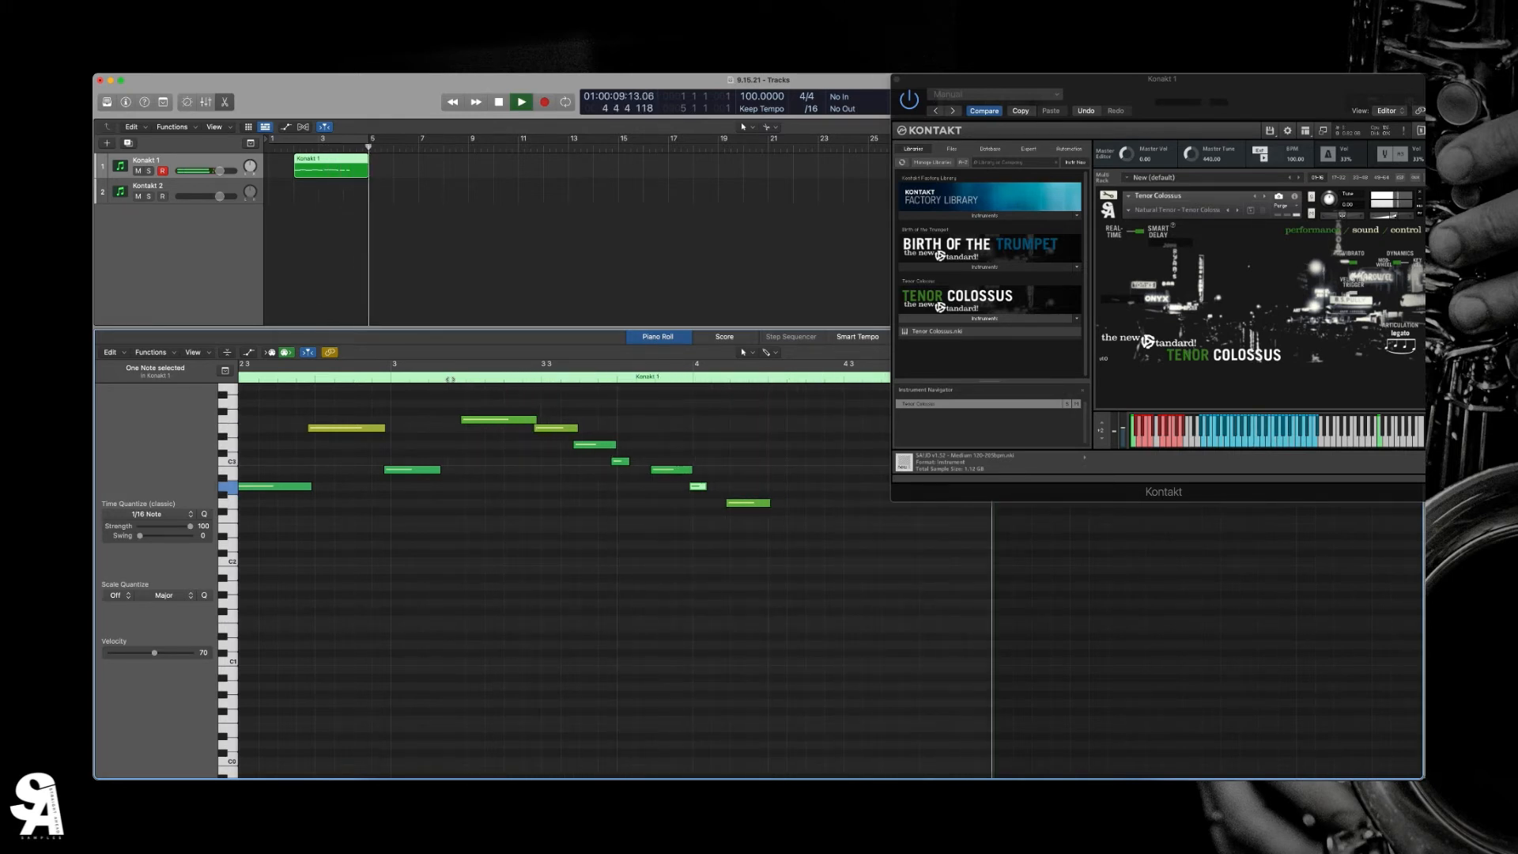
pyautogui.press('space')
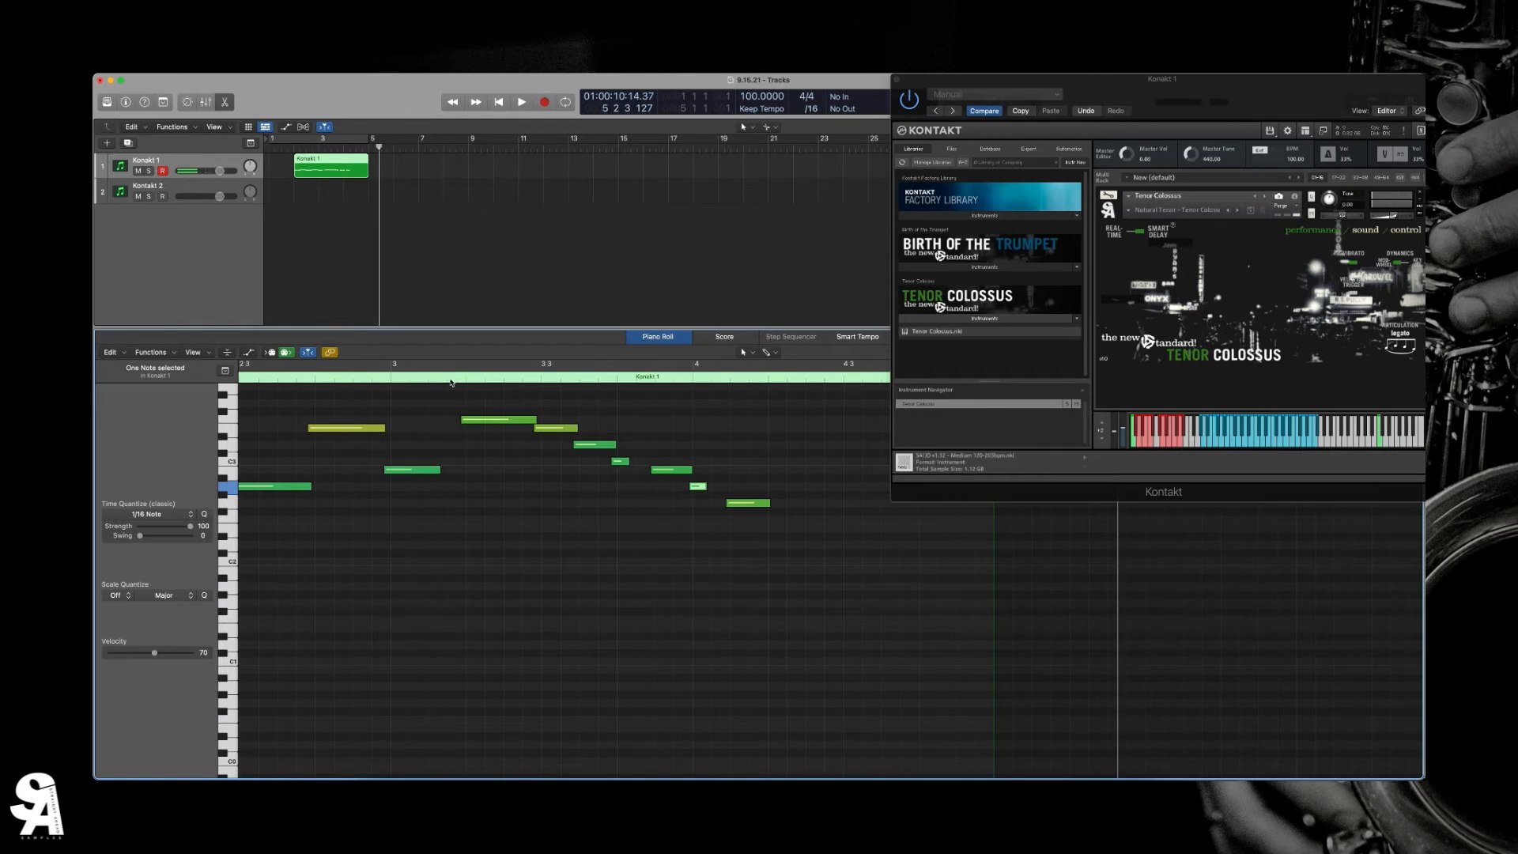
# - Extend the two shortened notes of the descending run back to the notes that follow them, and play the run
pyautogui.moveTo(642, 463); pyautogui.dragTo(730, 512)
pyautogui.click(457, 377)
pyautogui.press('space')
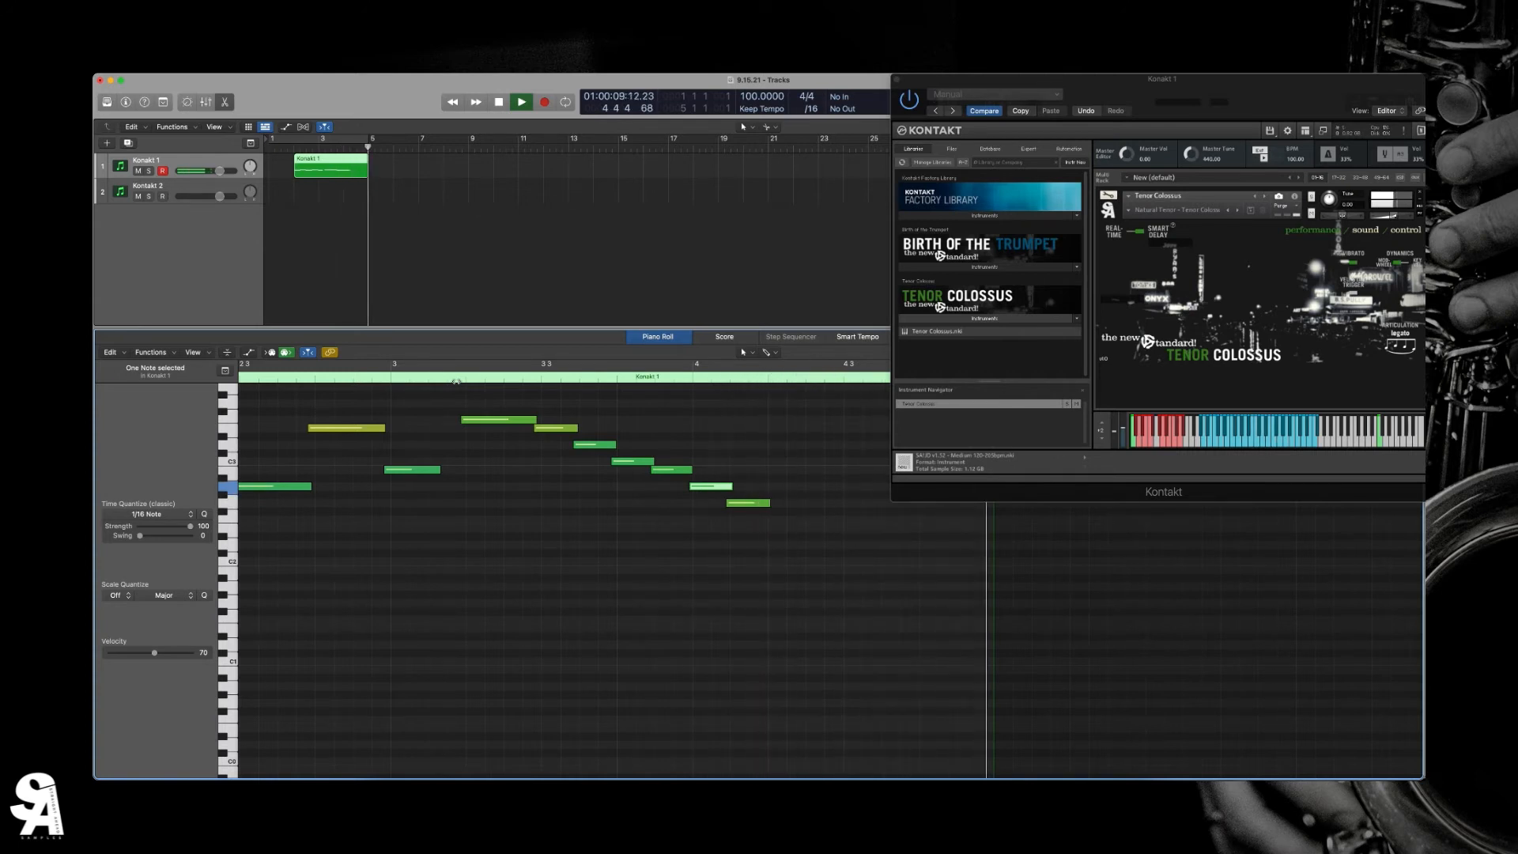
pyautogui.press('space')
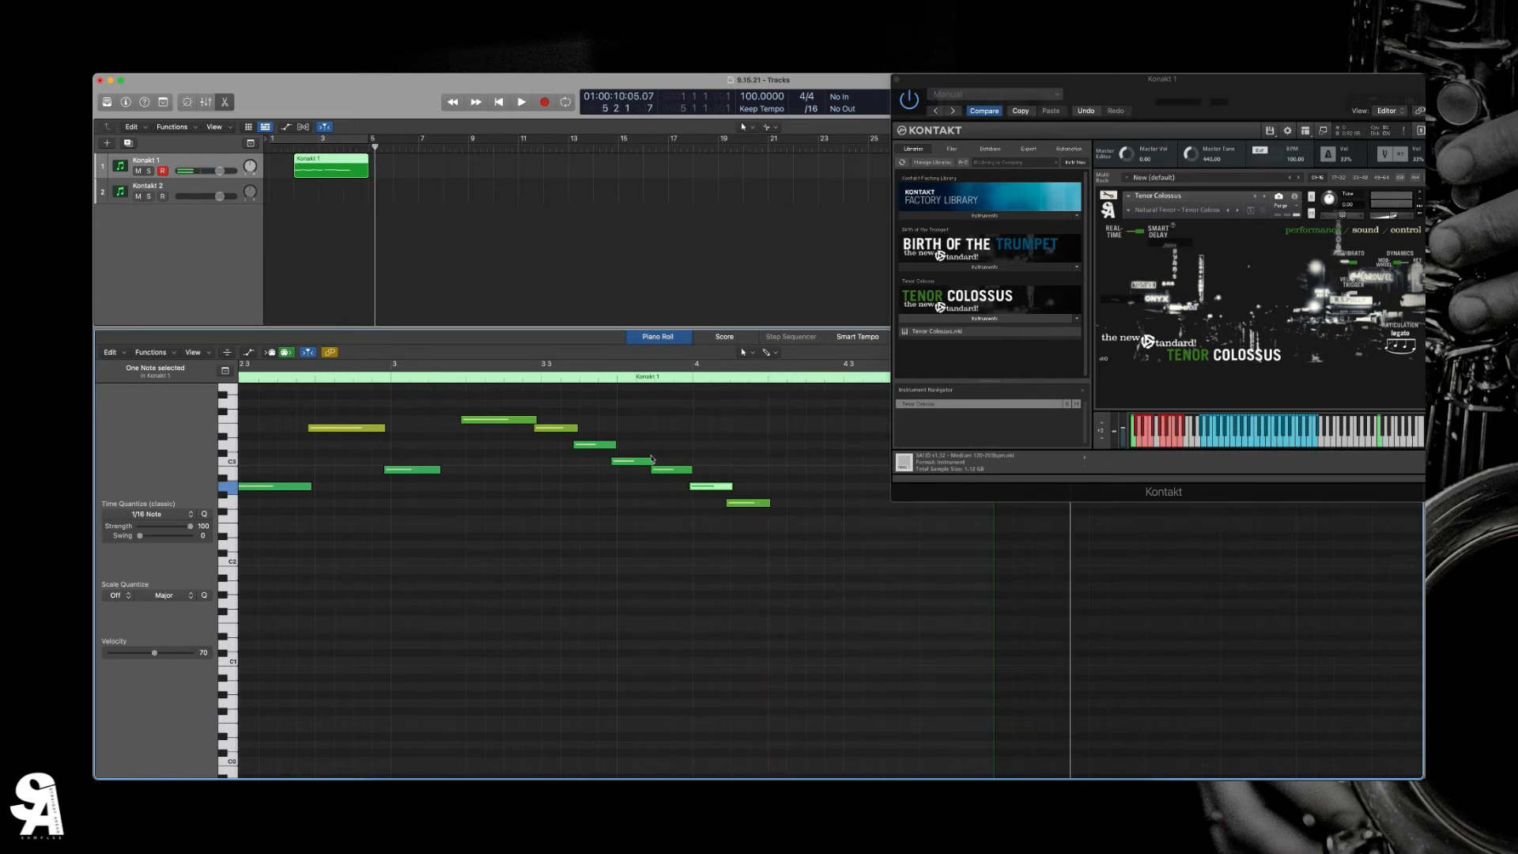
# - Shorten the first three notes of the descending run after the highest note into brief, separated notes, and play the result
pyautogui.moveTo(654, 460); pyautogui.dragTo(585, 445)
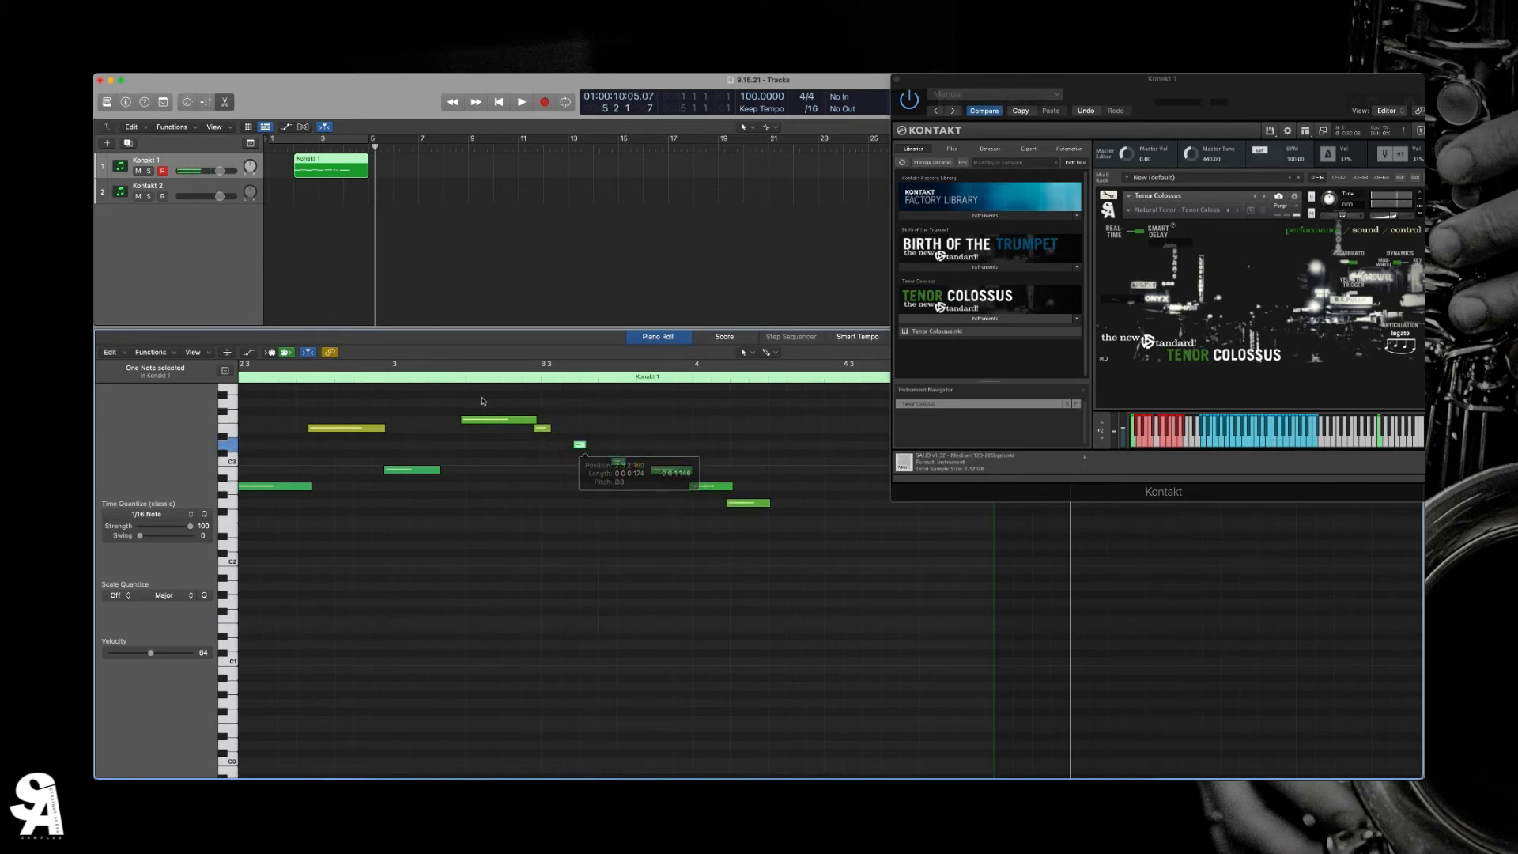
pyautogui.click(448, 377)
pyautogui.press('space')
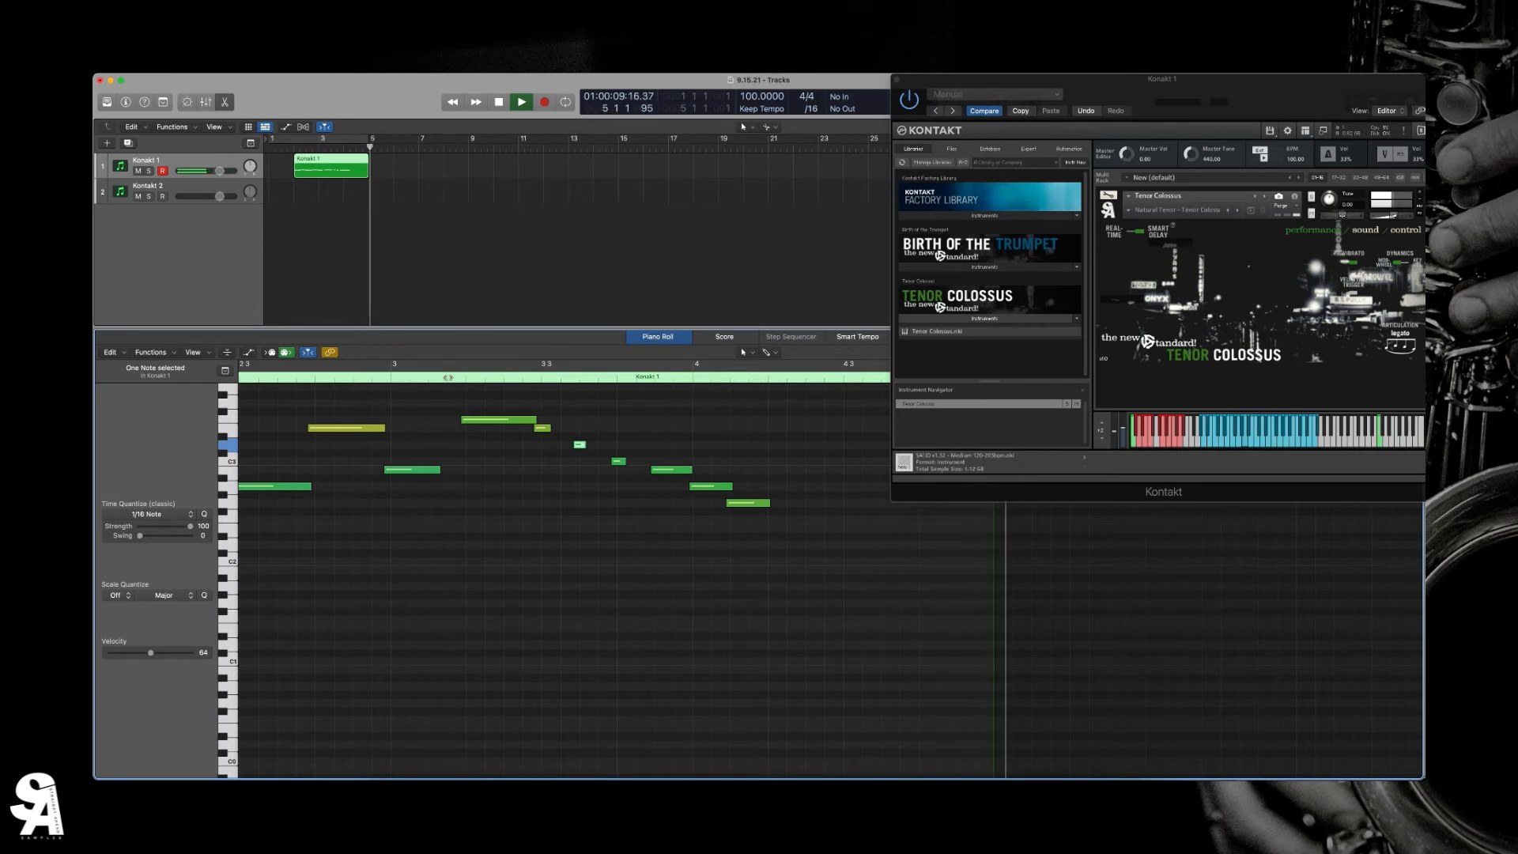
pyautogui.press('space')
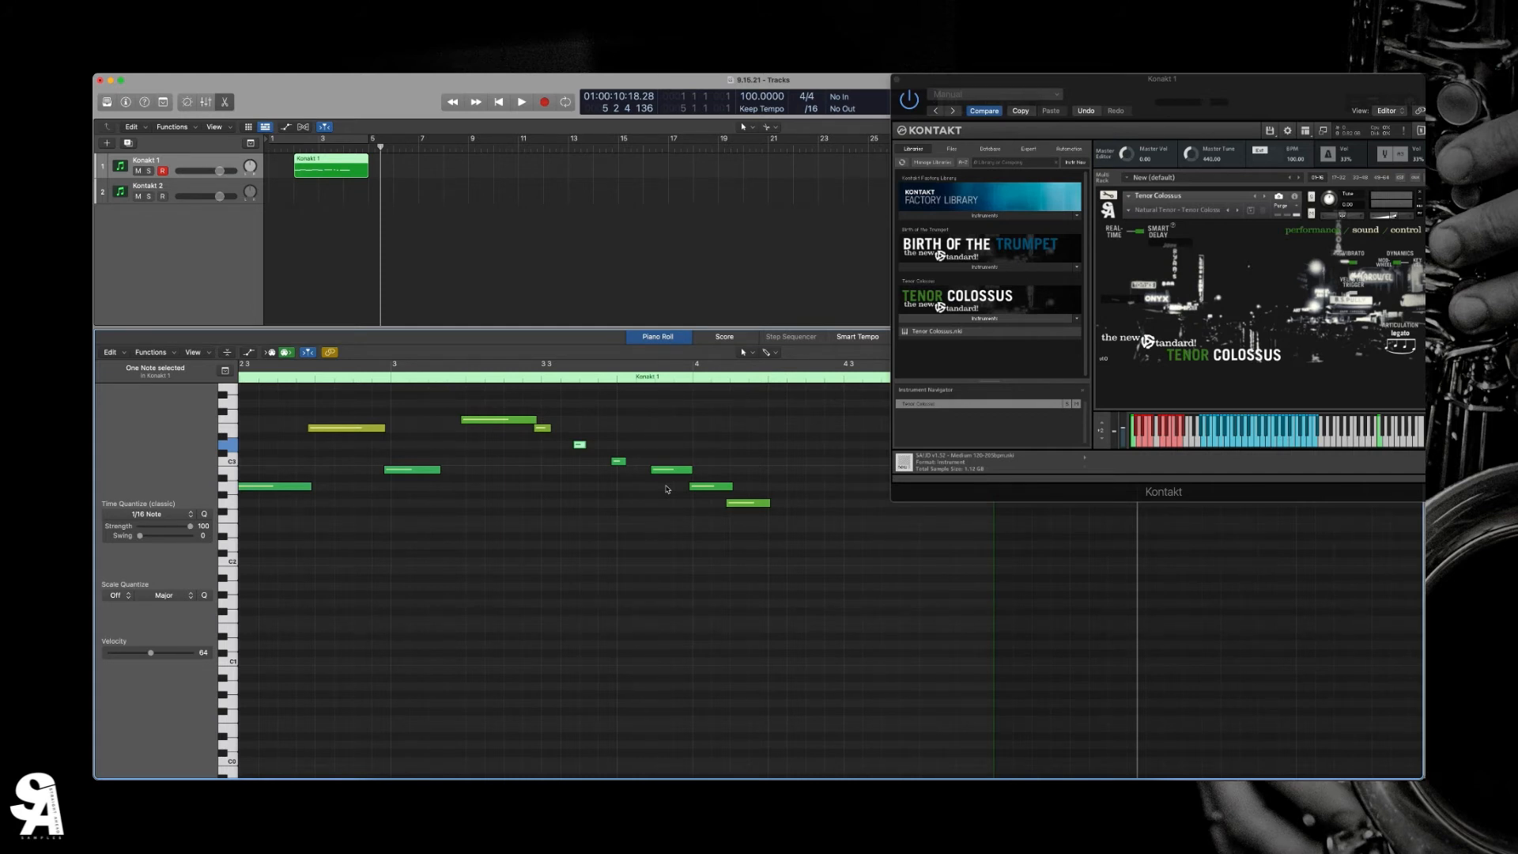
# - Switch Tenor Colossus to Real-Time mode and record a second short phrase on the Kontakt 1 track around bar 8
pyautogui.hscroll(-10, 666, 489)
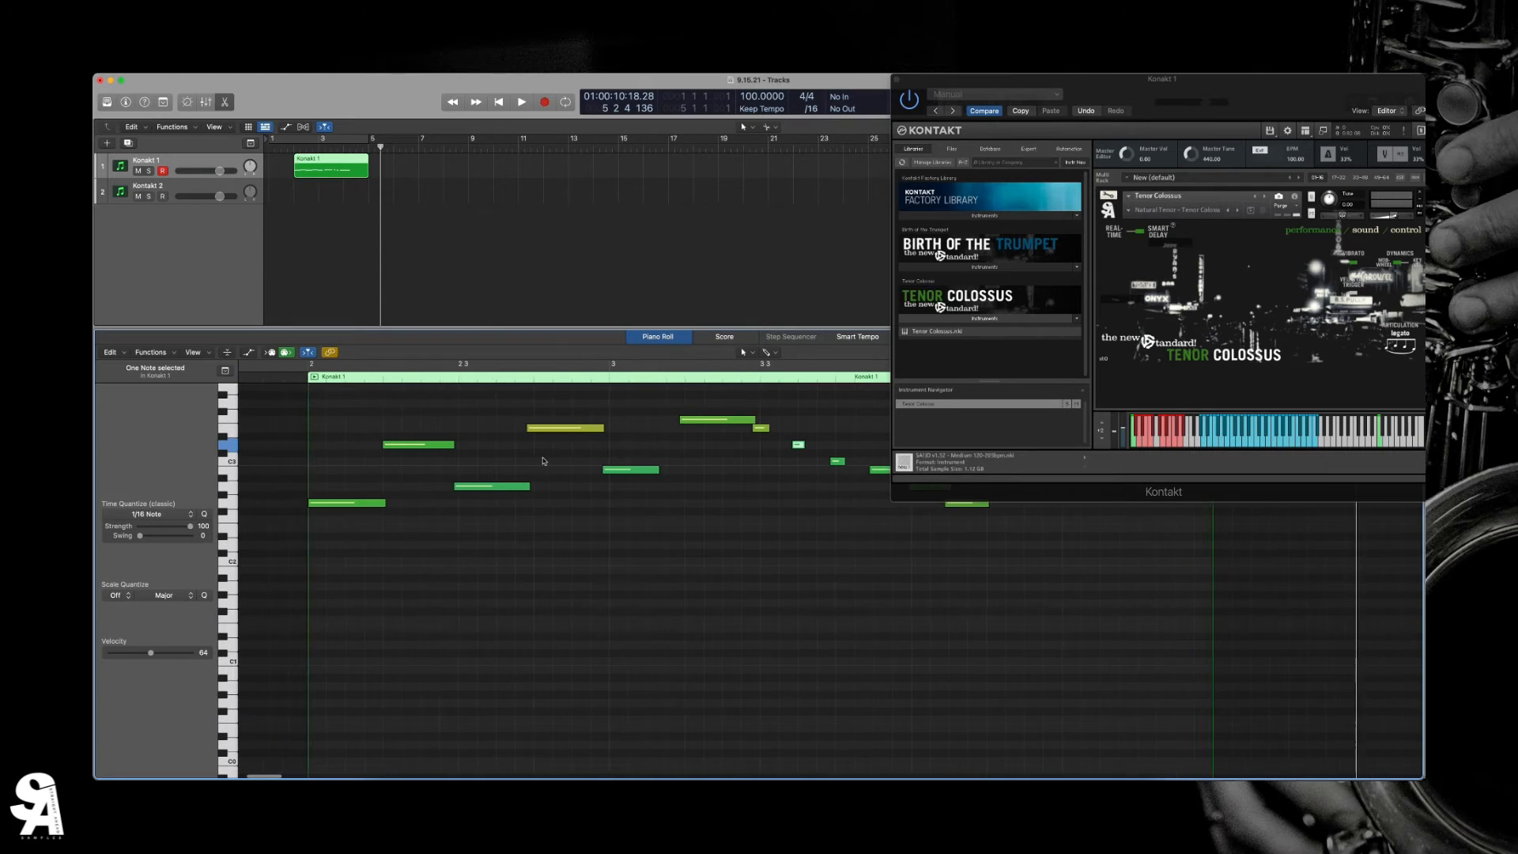
pyautogui.hscroll(12, 631, 478)
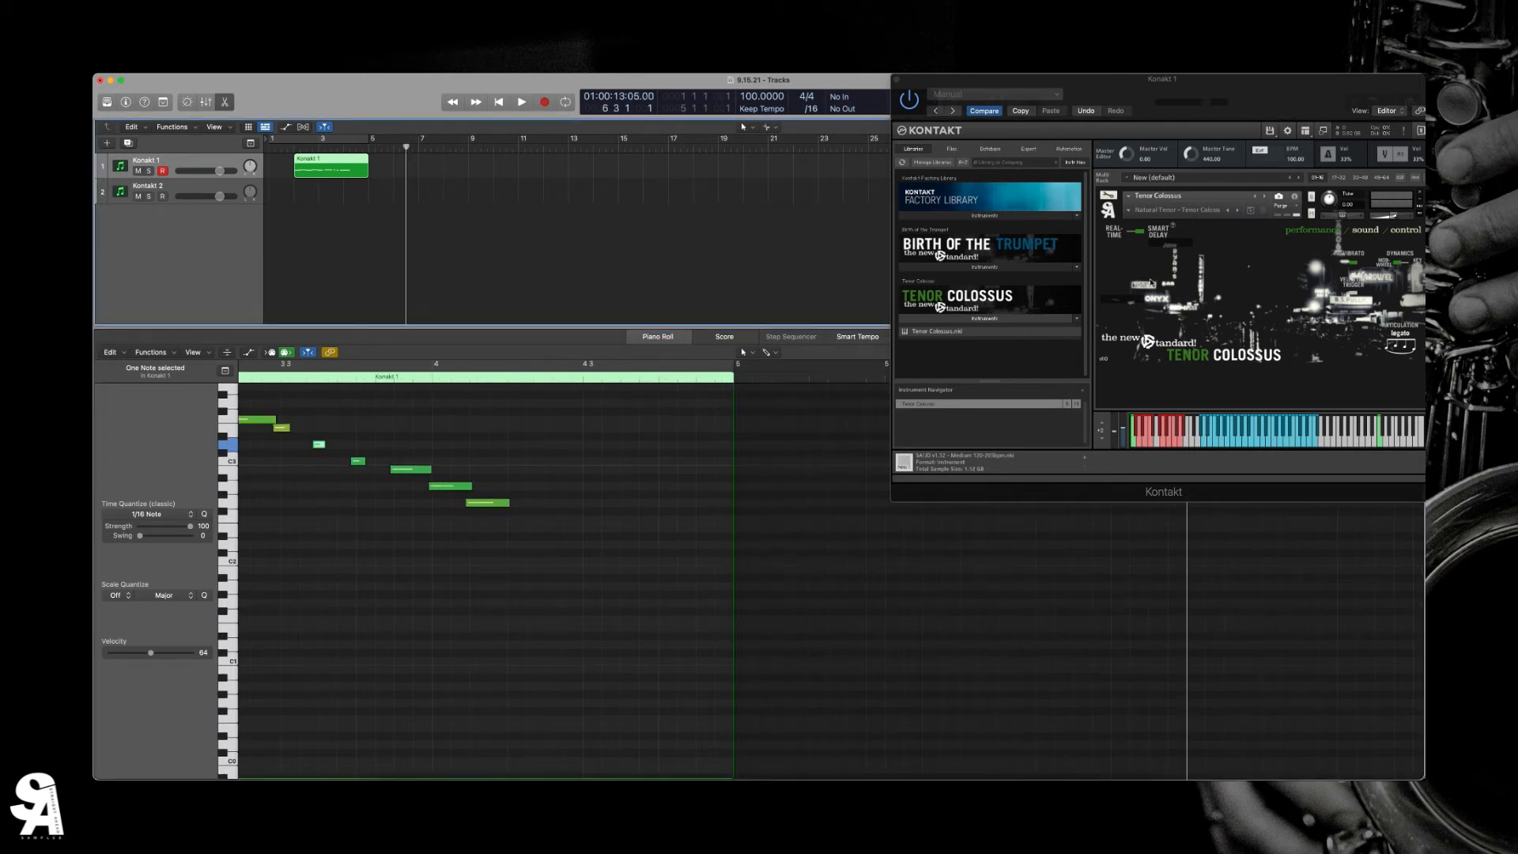
pyautogui.click(1132, 233)
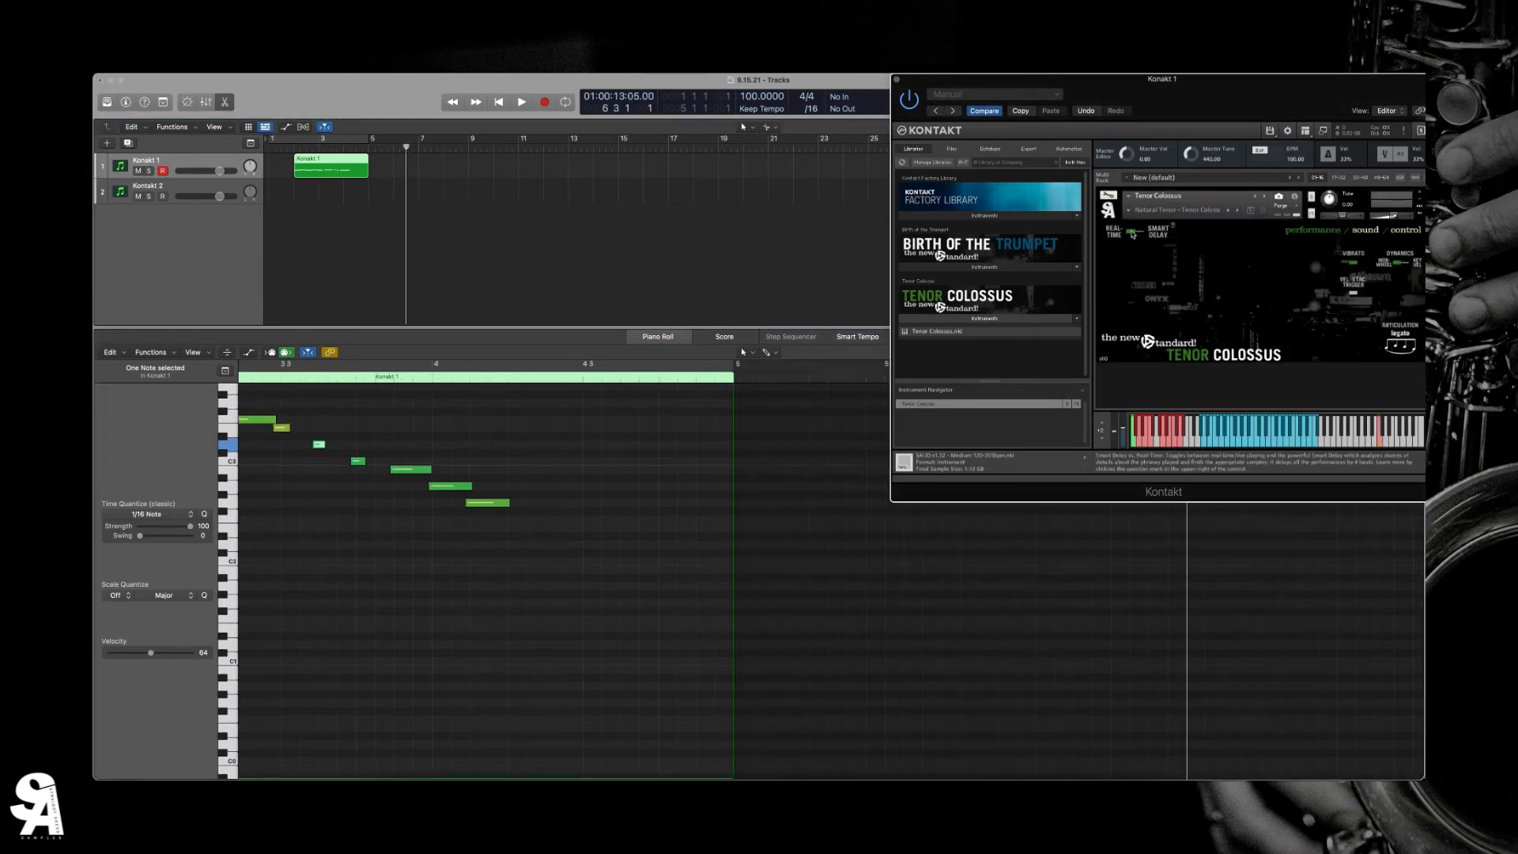
pyautogui.press('space')
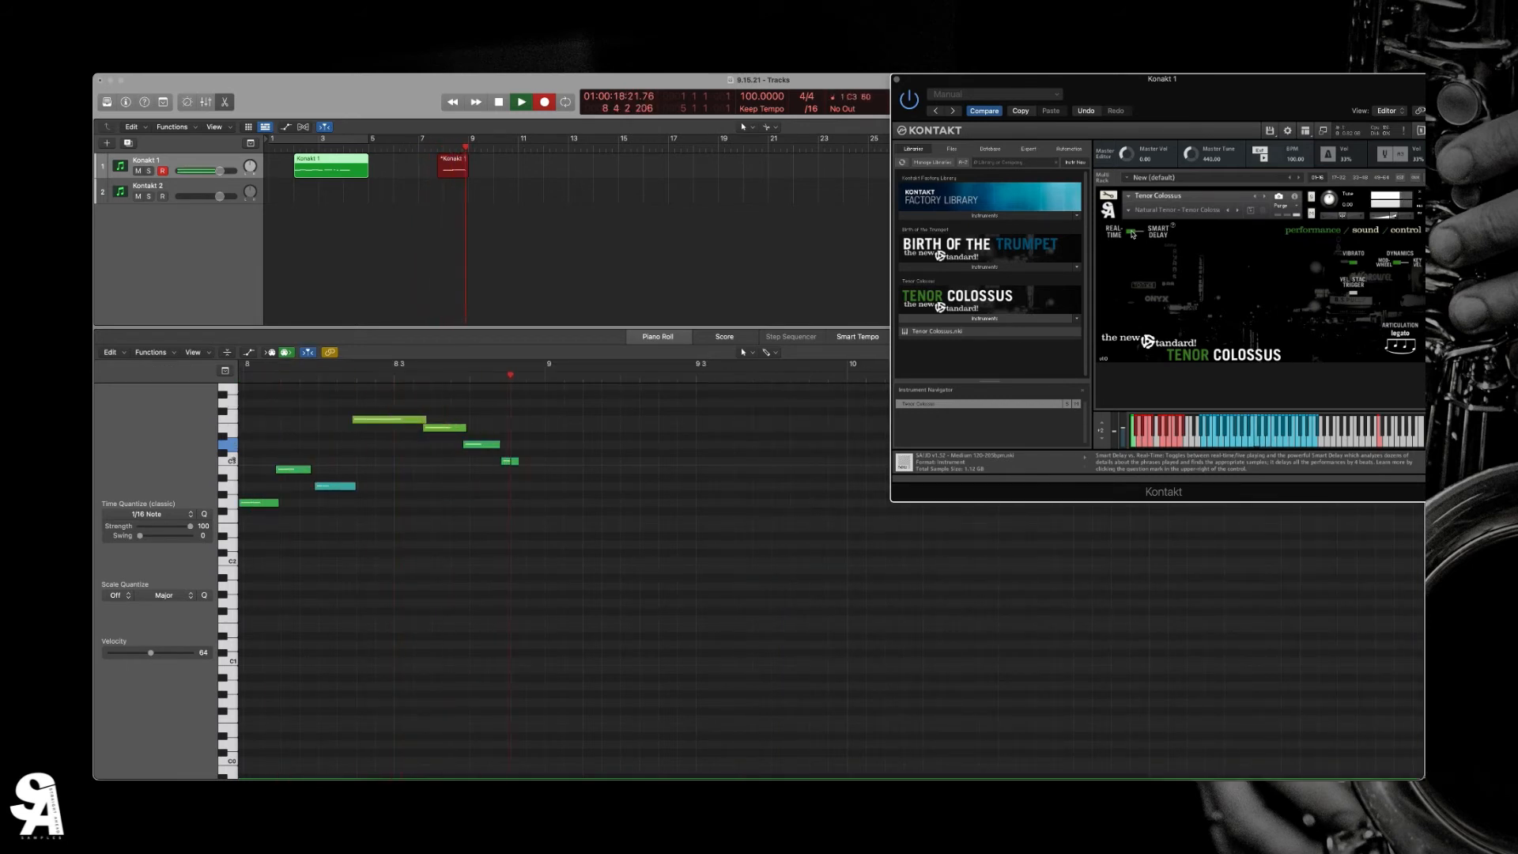
pyautogui.press('space')
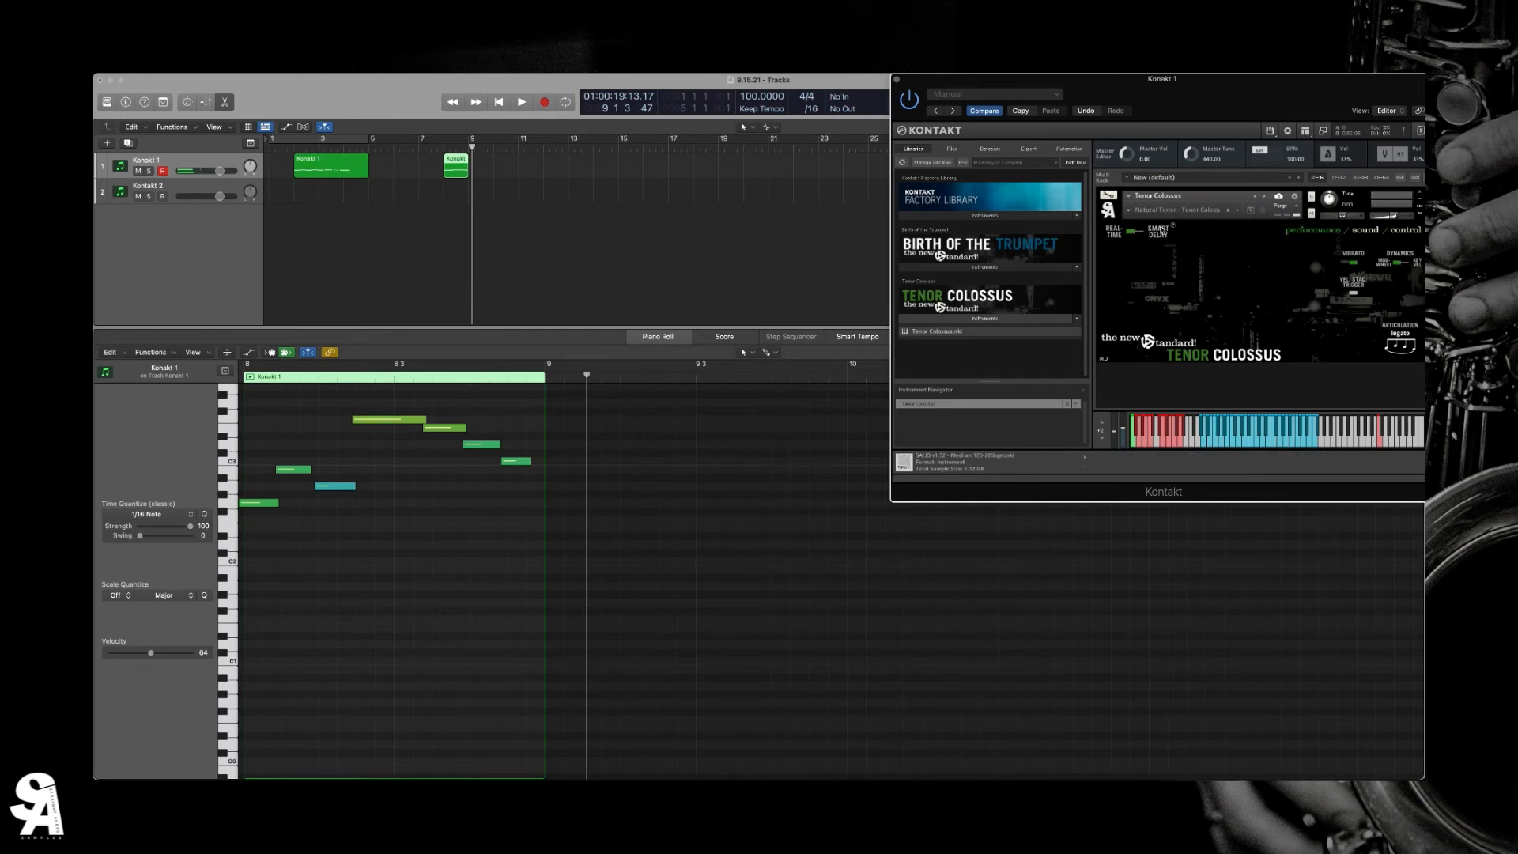
# - Switch Tenor Colossus to Smart Delay and play the second recorded phrase from just before bar 8
pyautogui.click(1160, 234)
pyautogui.click(440, 146)
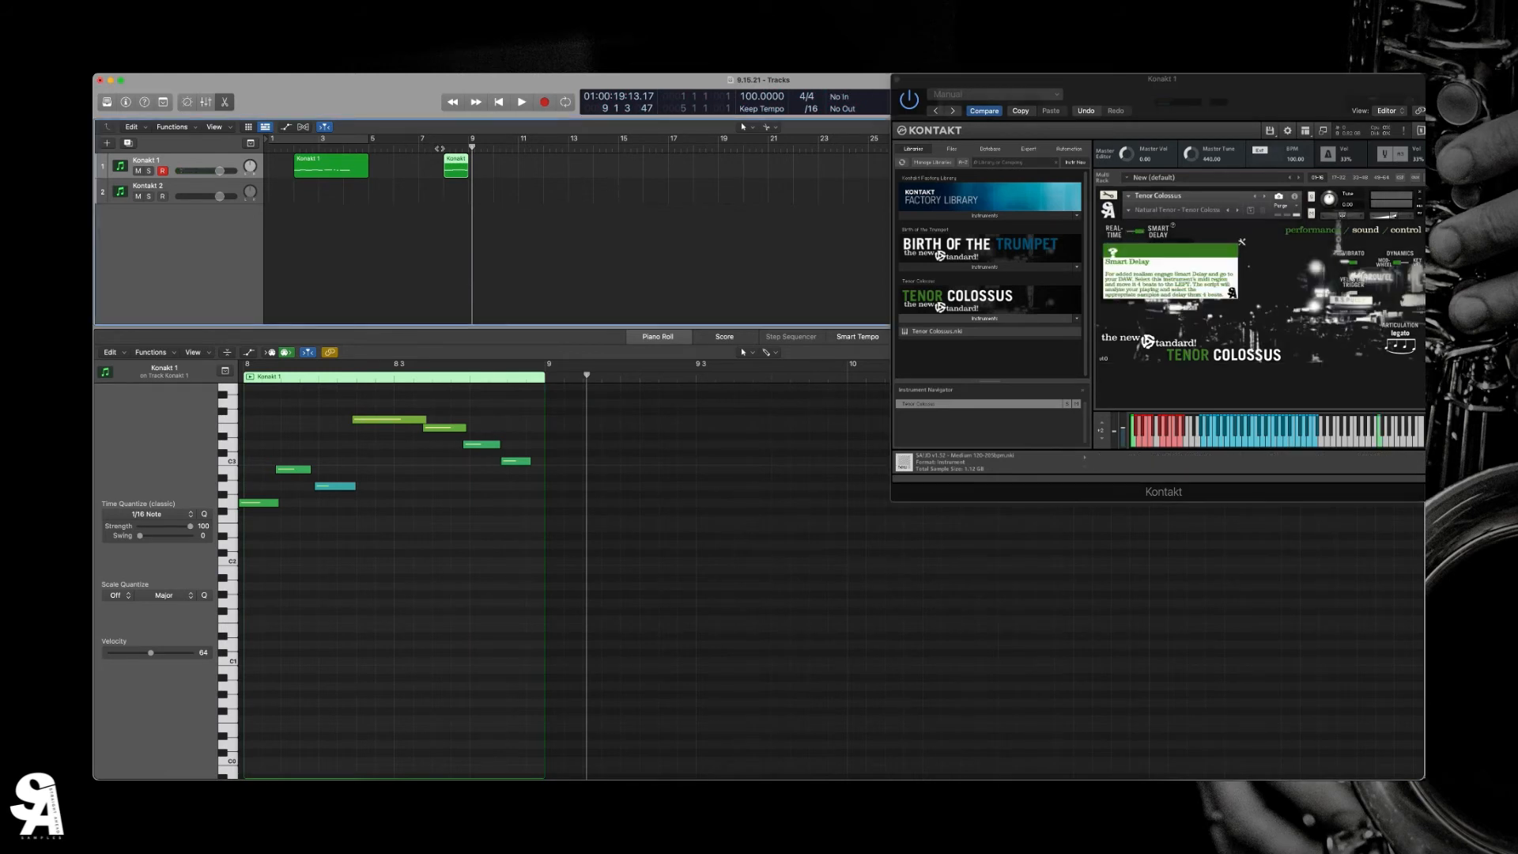
pyautogui.press('space')
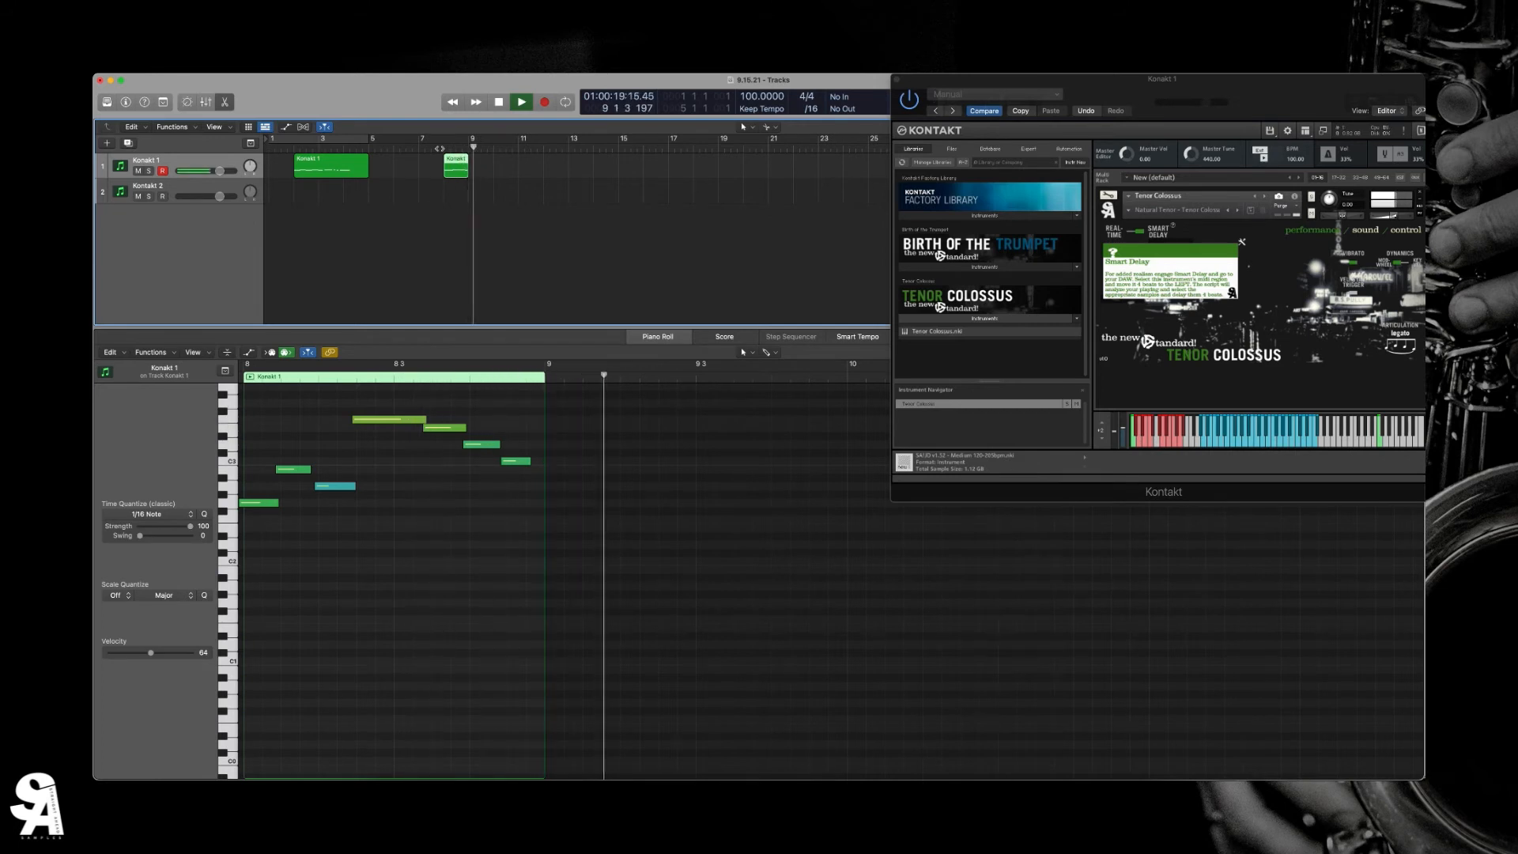
pyautogui.press('space')
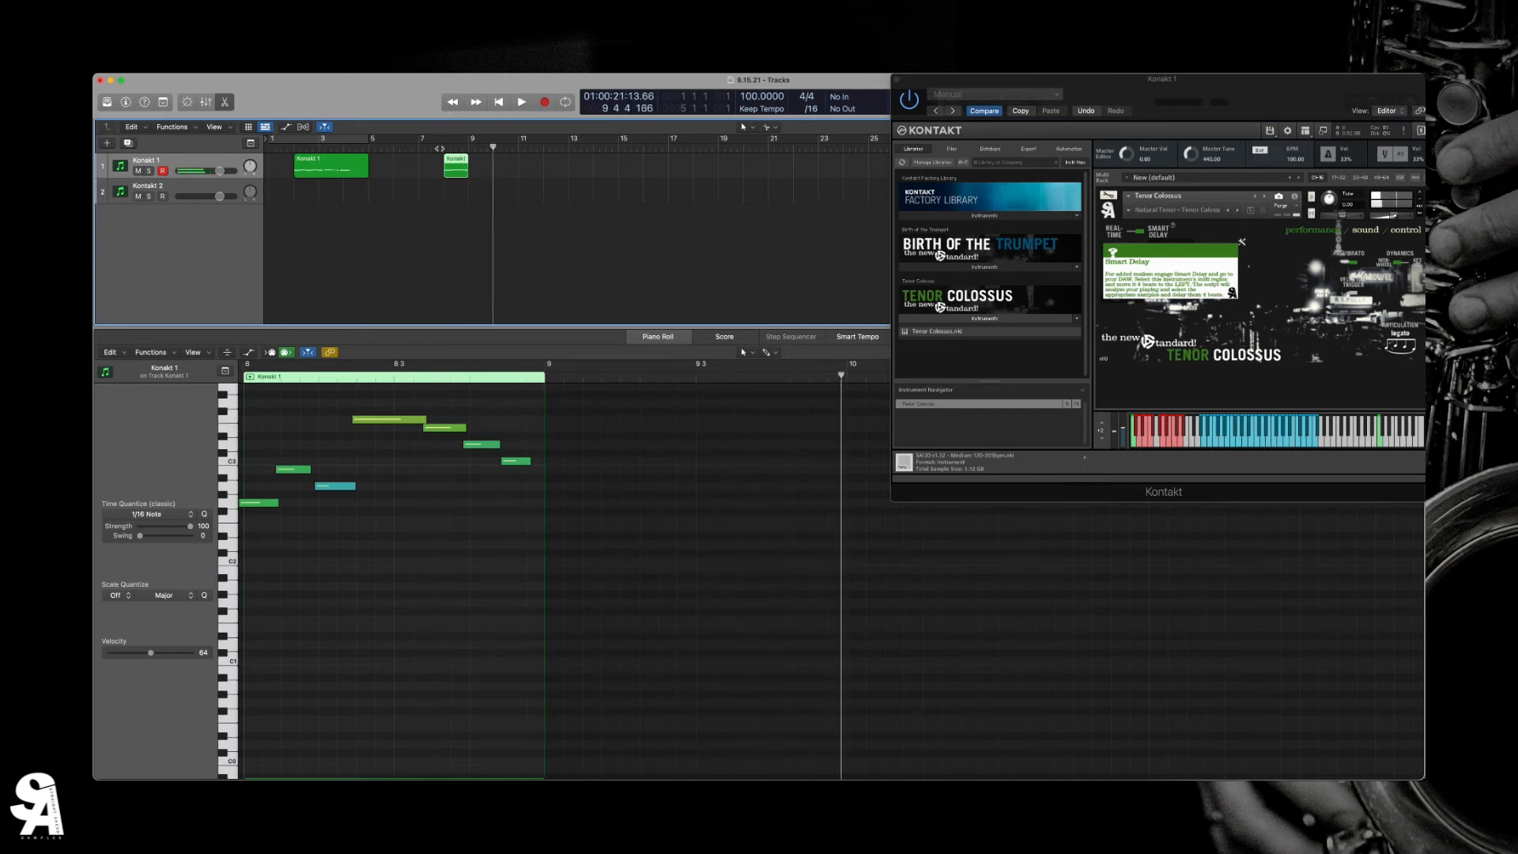
# - Shorten the second phrase's blue low note to widen the gap before its highest note, trim the highest note's start slightly, and play it
pyautogui.click(443, 147)
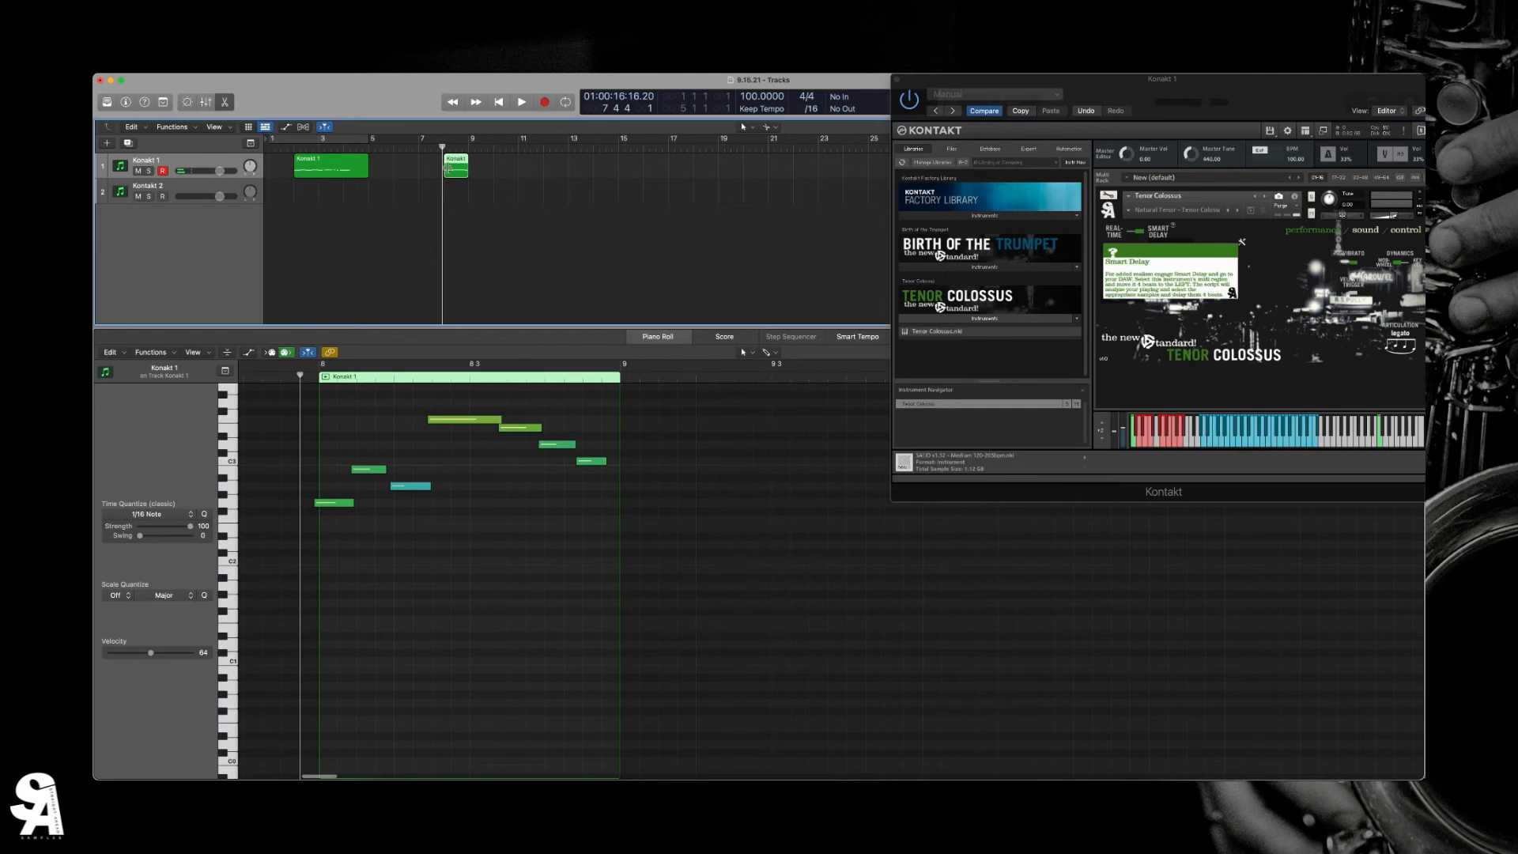
pyautogui.moveTo(427, 420); pyautogui.dragTo(429, 420)
pyautogui.moveTo(430, 486); pyautogui.dragTo(421, 486)
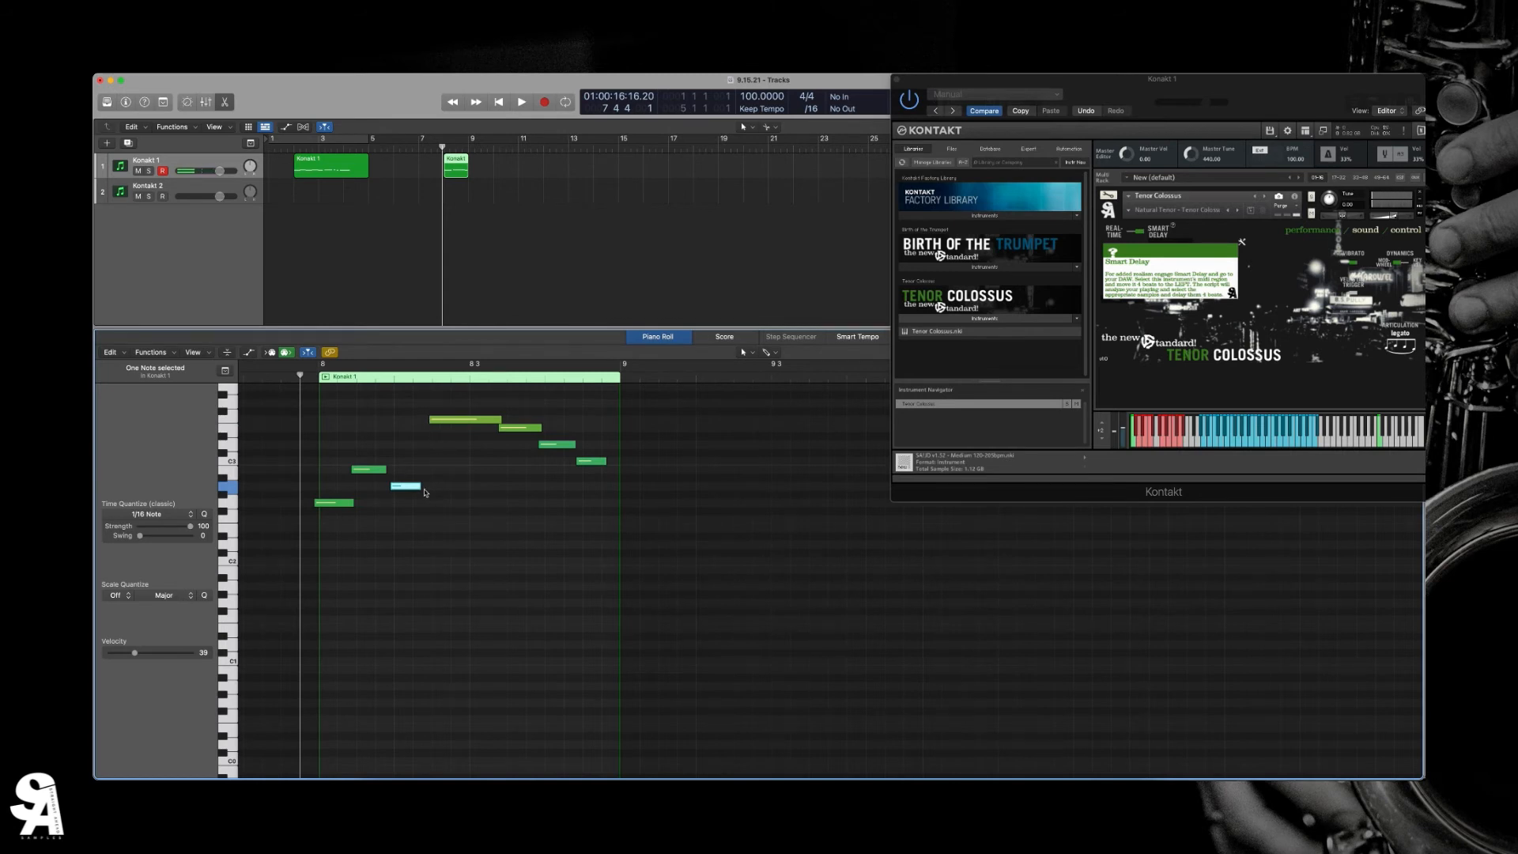
pyautogui.moveTo(420, 486); pyautogui.dragTo(413, 487)
pyautogui.press('space')
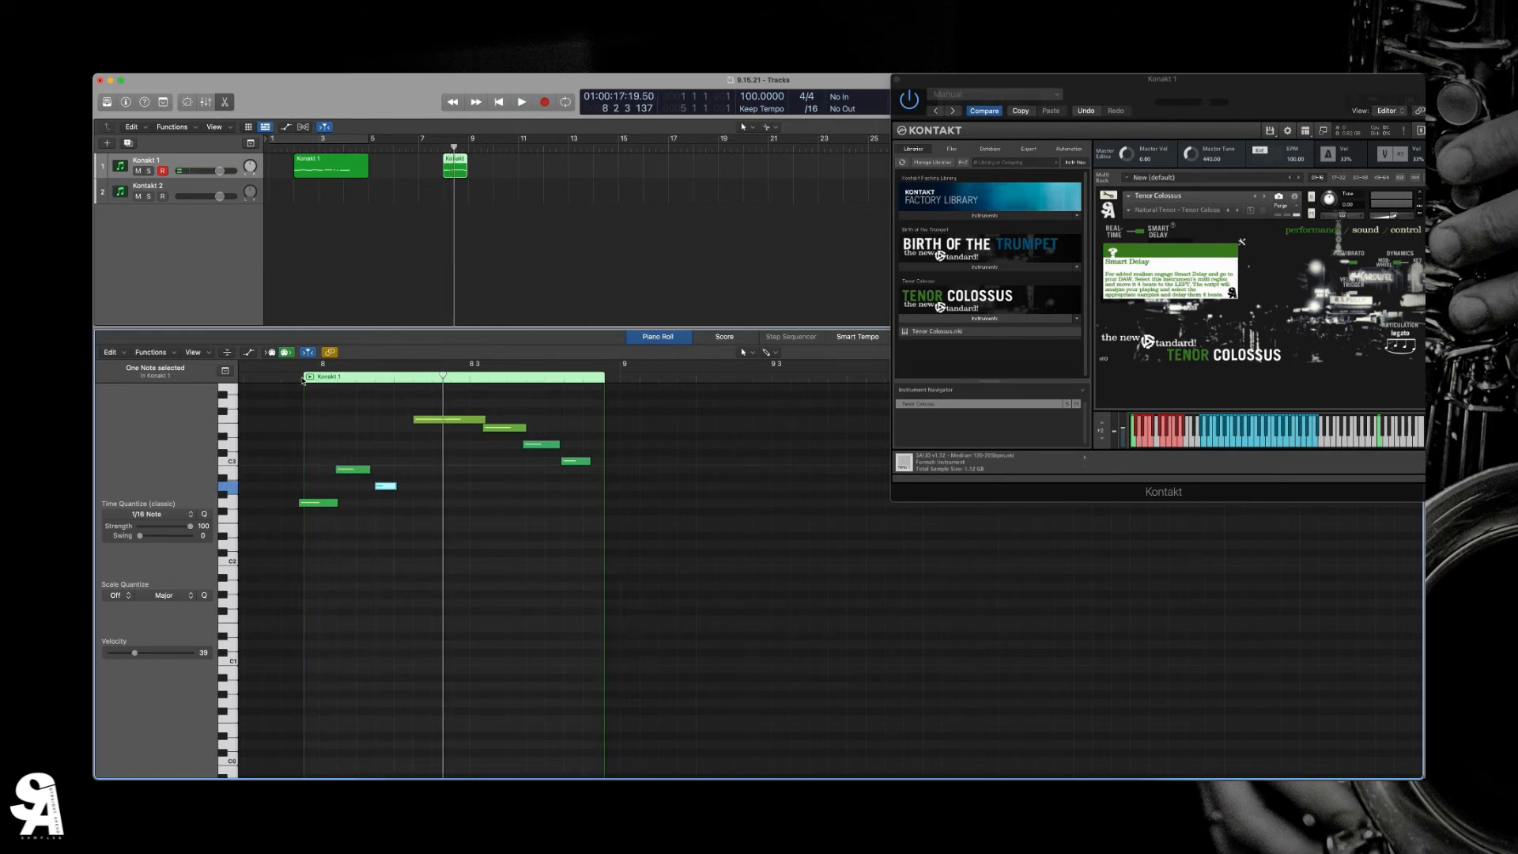
# - Extend the second Kontakt 1 region's start back to beat 3 of bar 7 and play the phrase from just before bar 8
pyautogui.moveTo(446, 168); pyautogui.dragTo(432, 168)
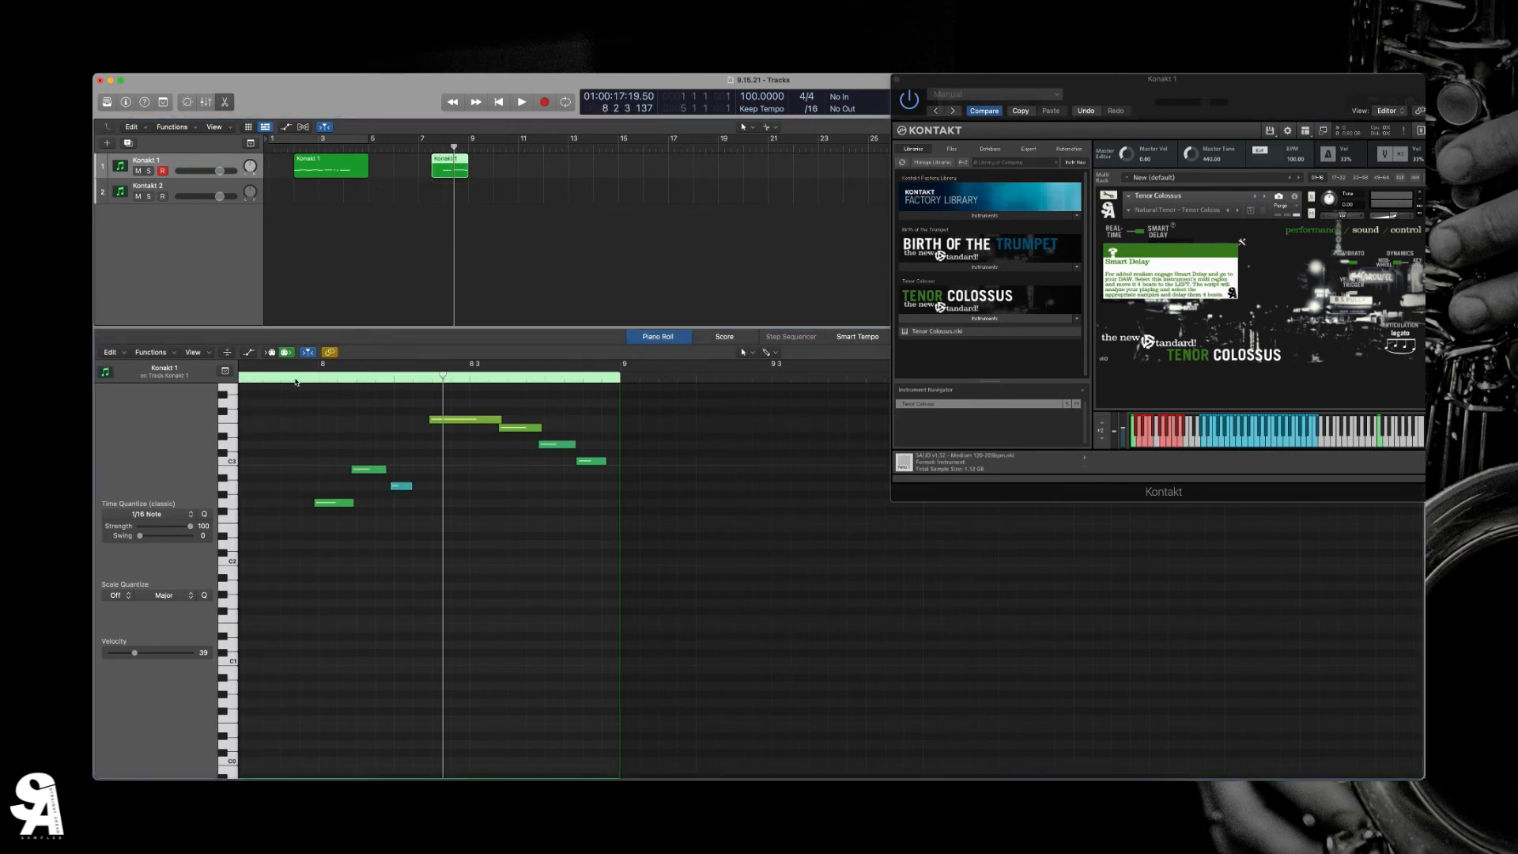
pyautogui.click(304, 376)
pyautogui.press('space')
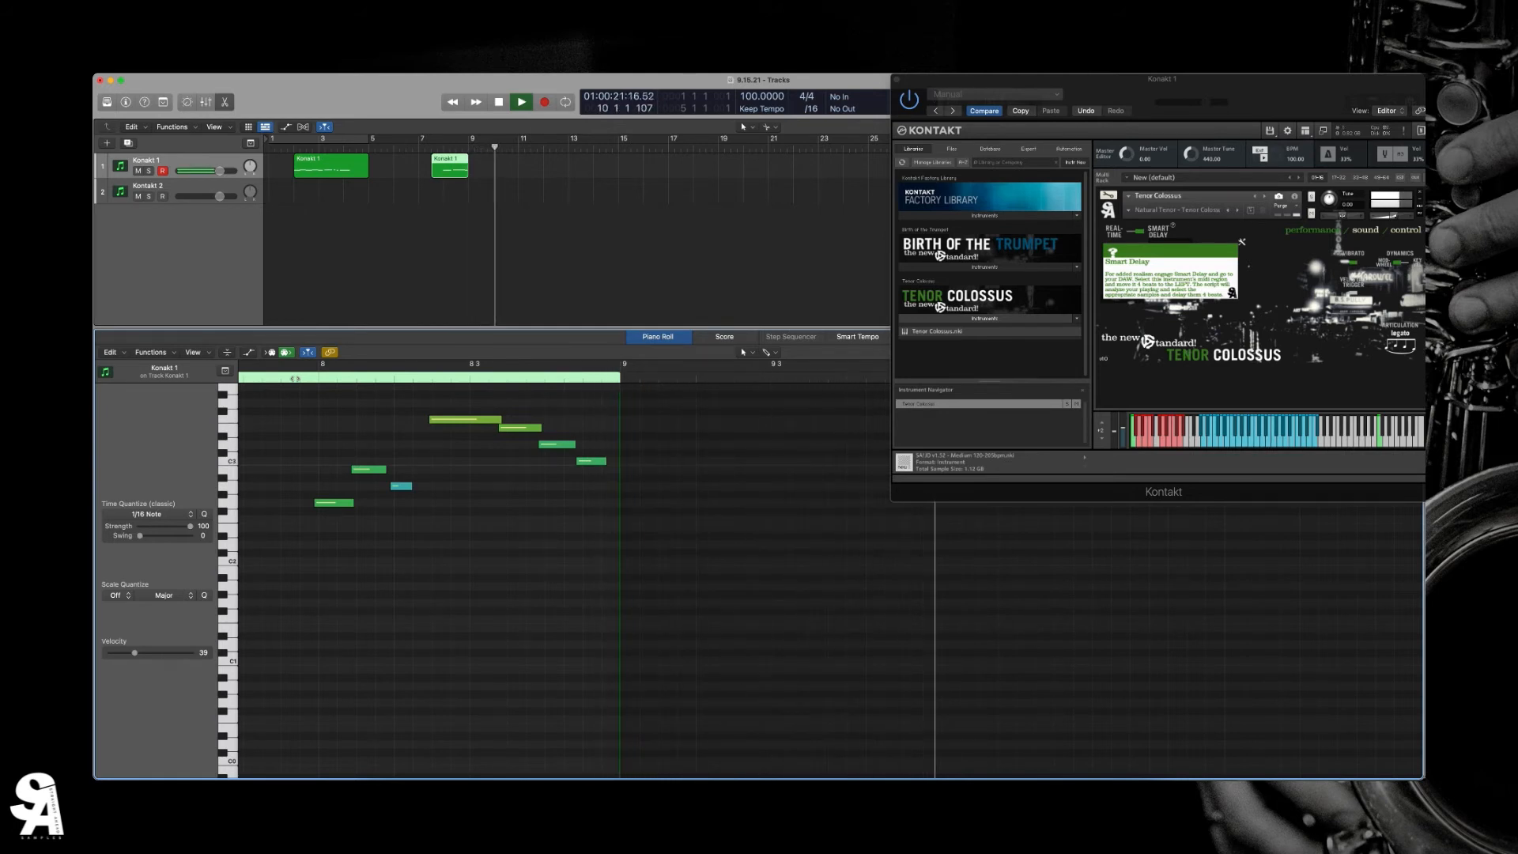
pyautogui.press('space')
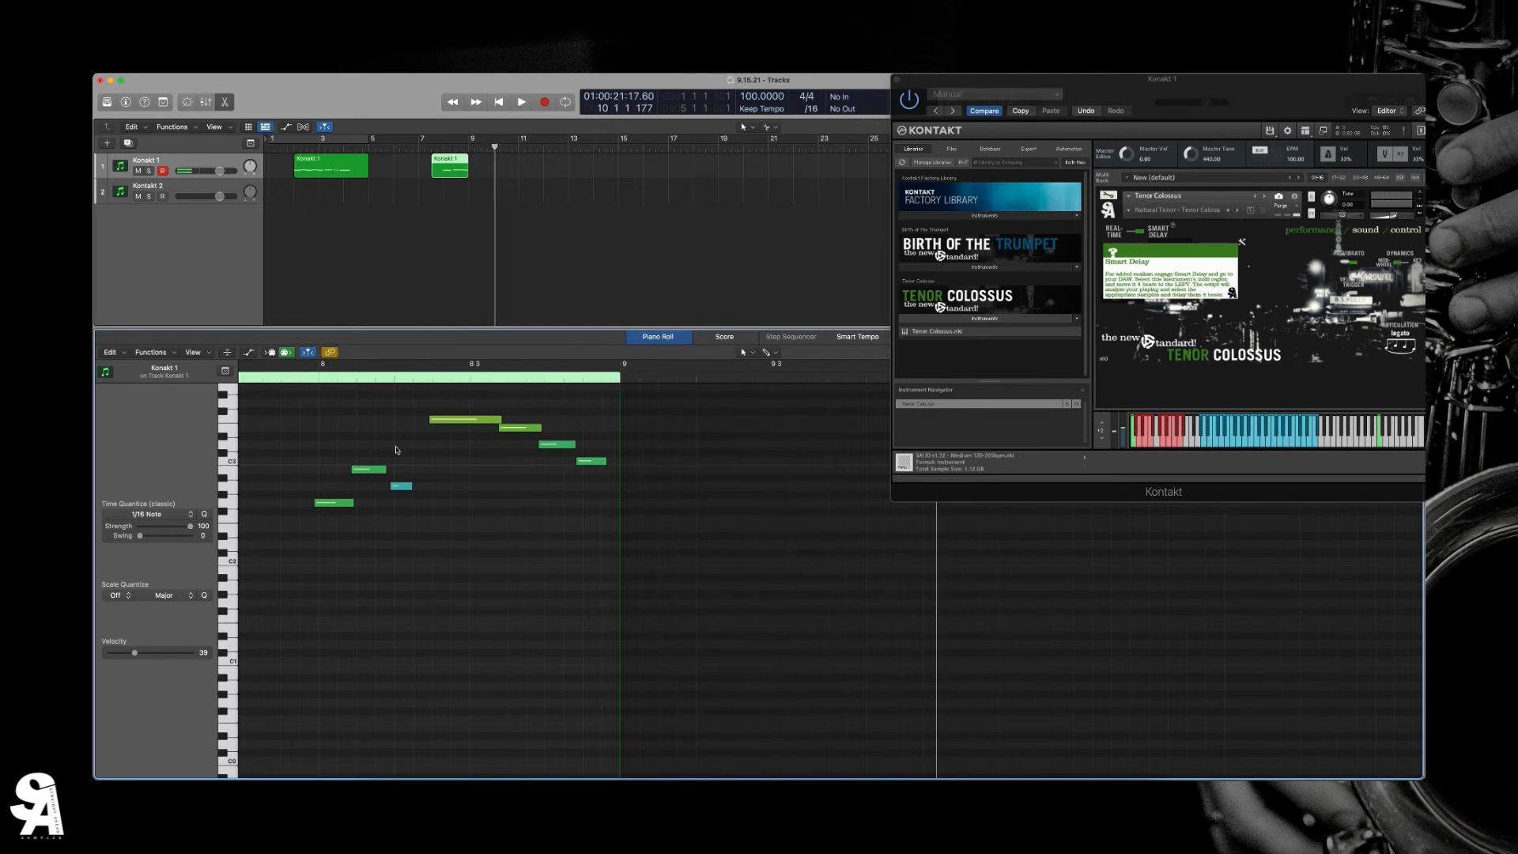
# - Lengthen the second phrase's blue low note until it reaches the start of the highest note, and play the phrase
pyautogui.moveTo(412, 487); pyautogui.dragTo(432, 487)
pyautogui.click(299, 378)
pyautogui.press('space')
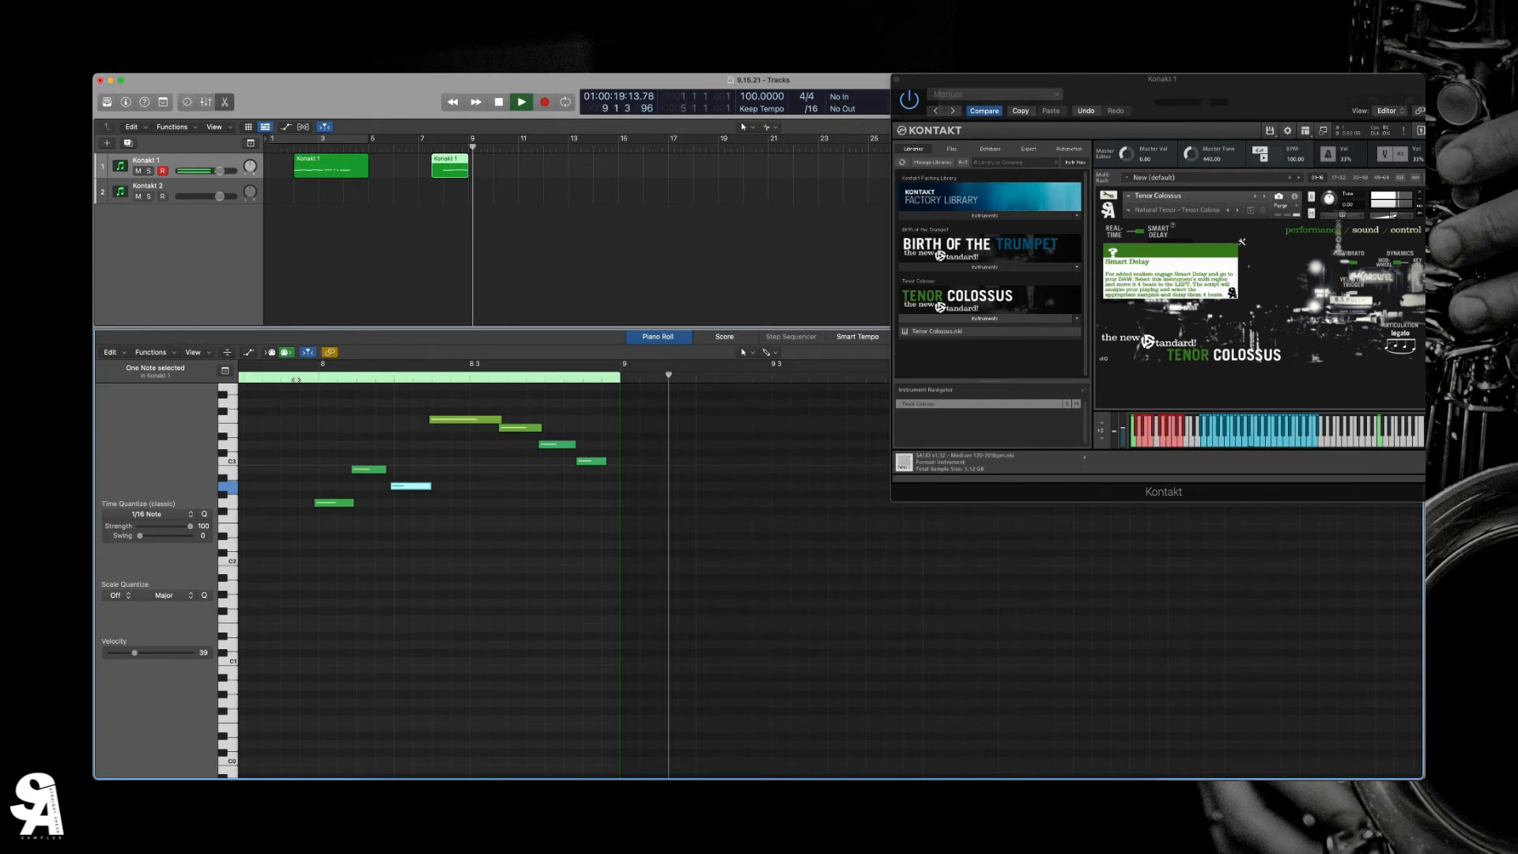
pyautogui.press('space')
# - Shorten the blue low note back to a brief note with a gap before the highest note, and play the phrase
pyautogui.moveTo(431, 486); pyautogui.dragTo(421, 486)
pyautogui.click(283, 378)
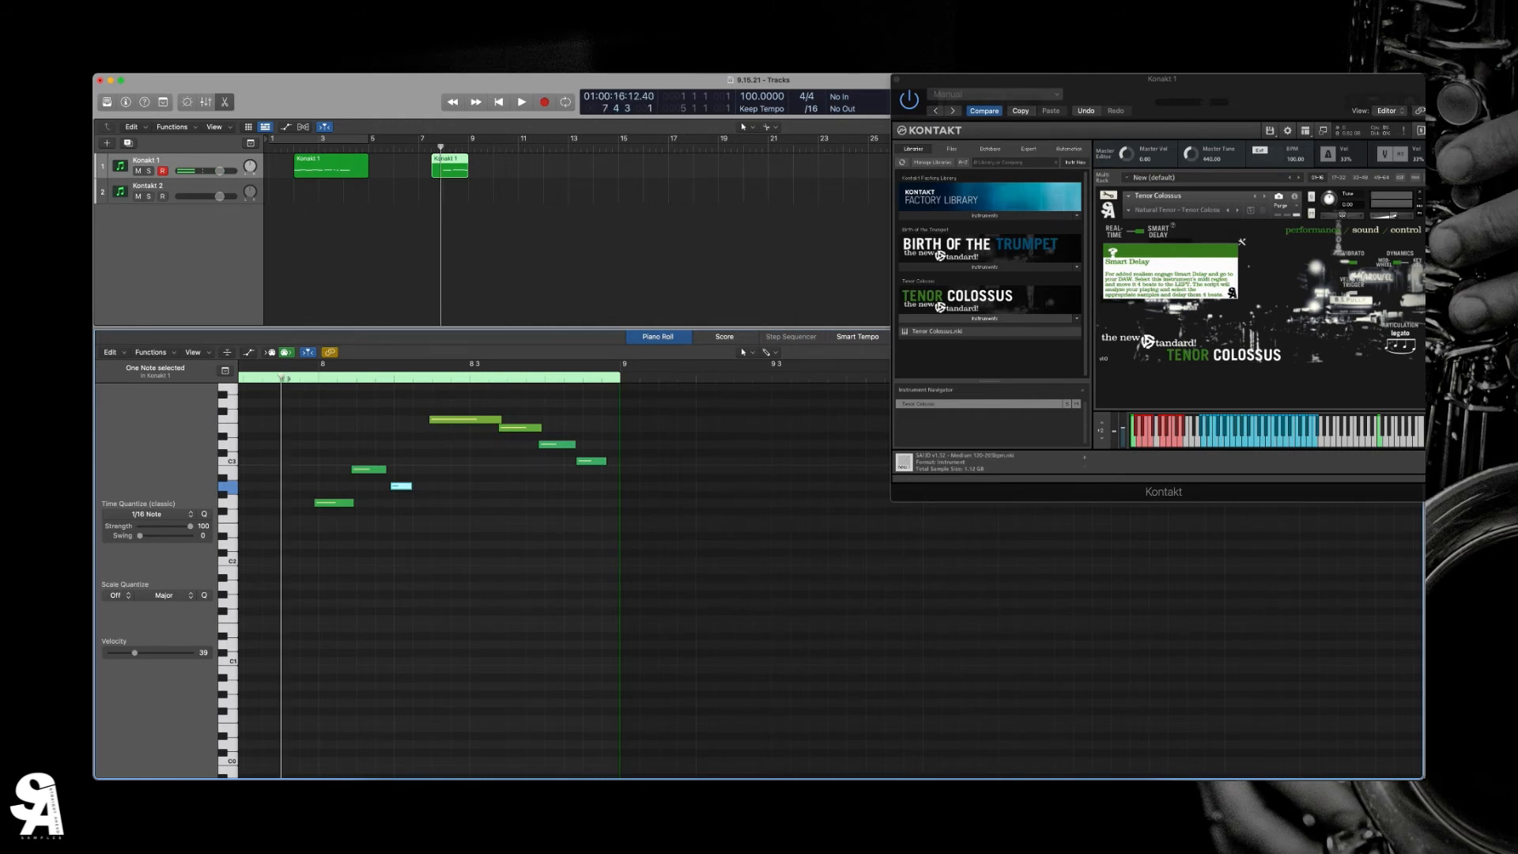
pyautogui.press('space')
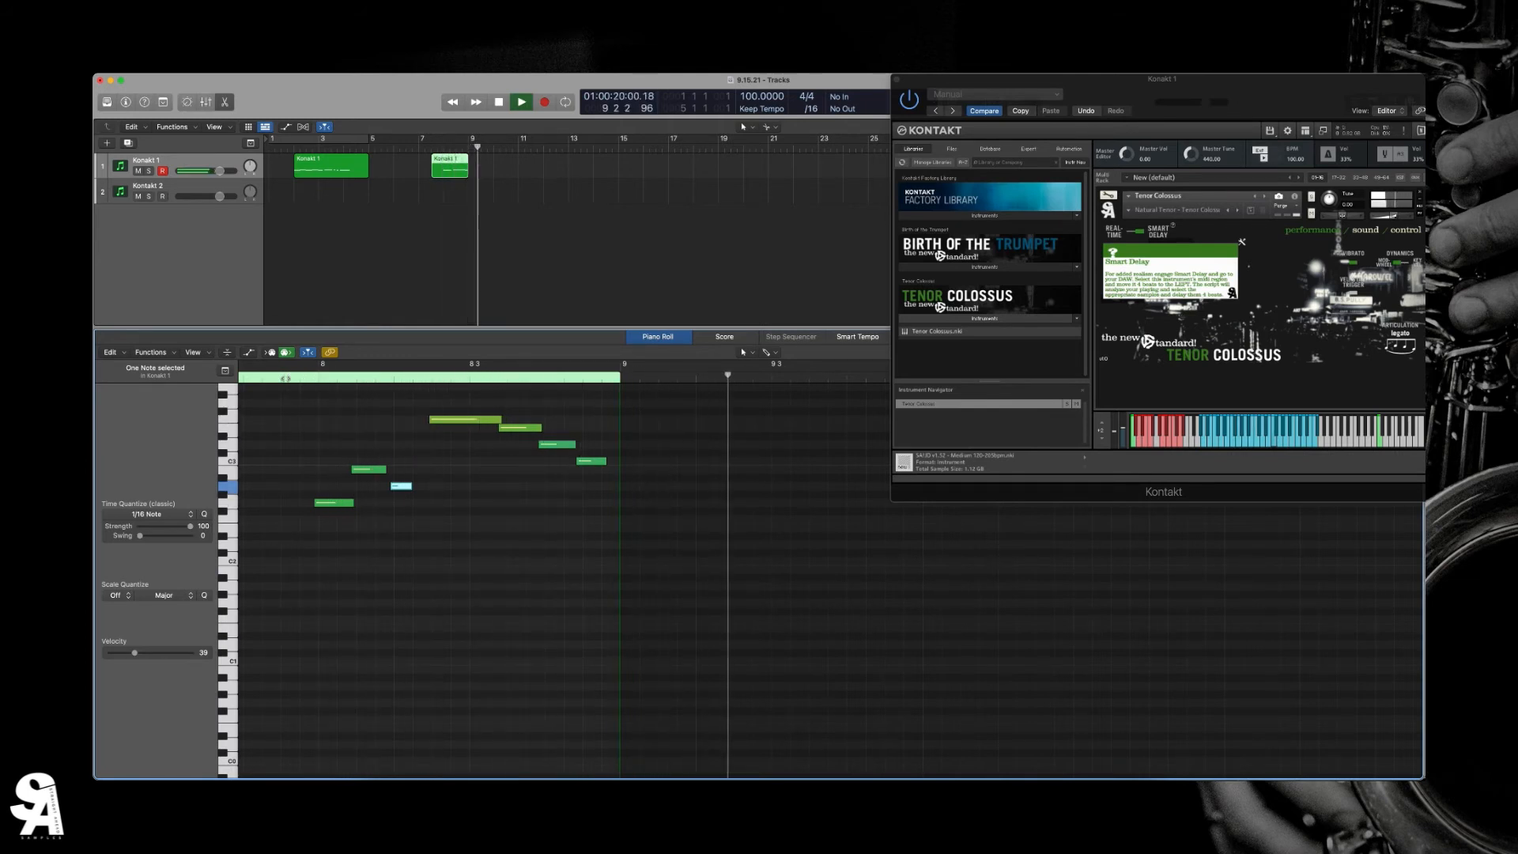
pyautogui.press('space')
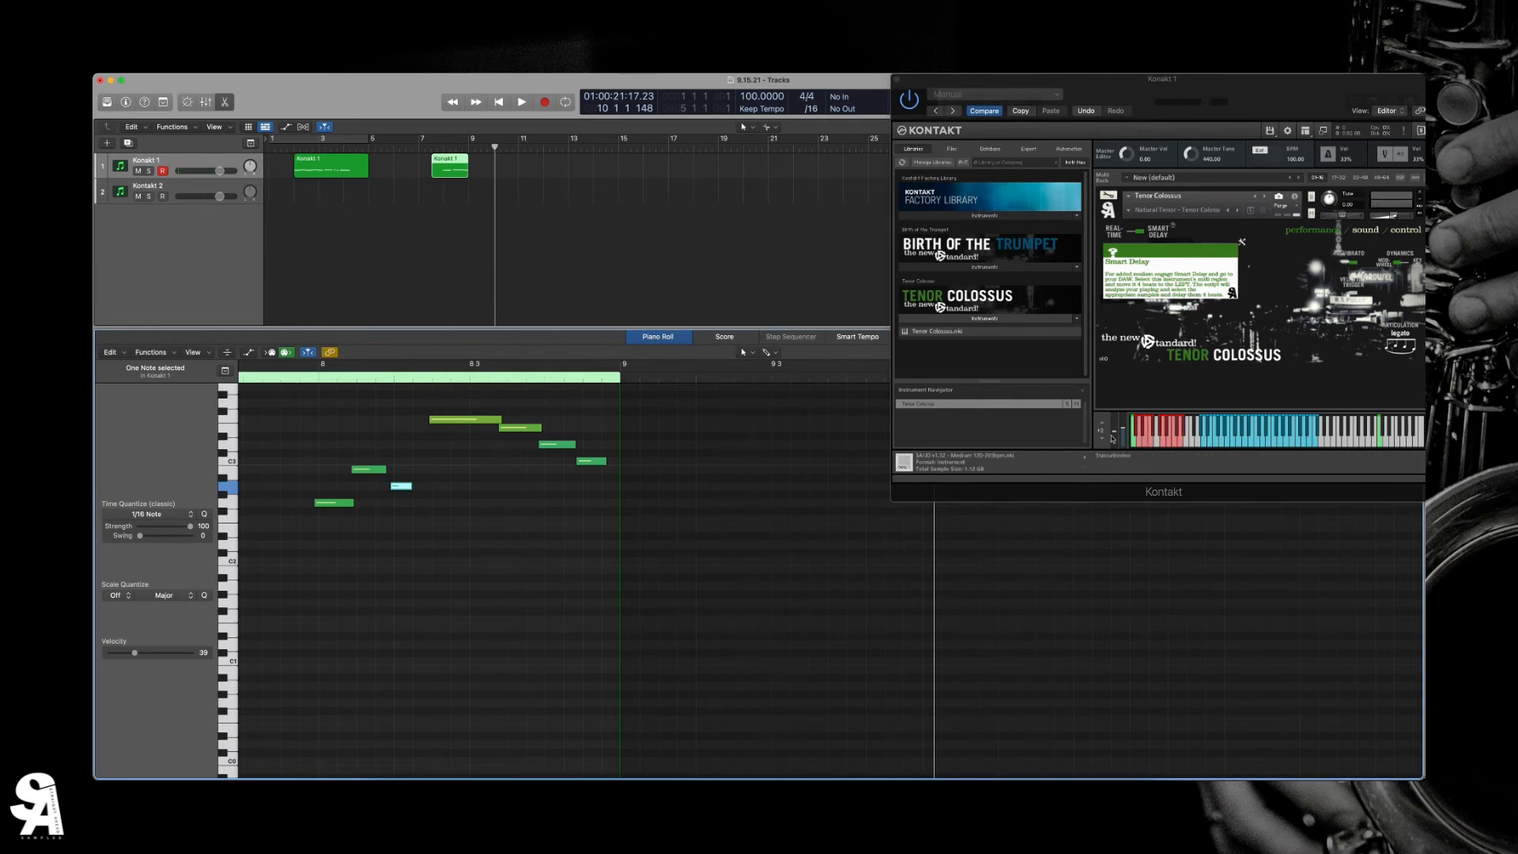
# - Add an E0 keyswitch note at 8 2 2 1 and a C0 keyswitch note before the phrase's first note, and play it
pyautogui.scroll(-5, 450, 617)
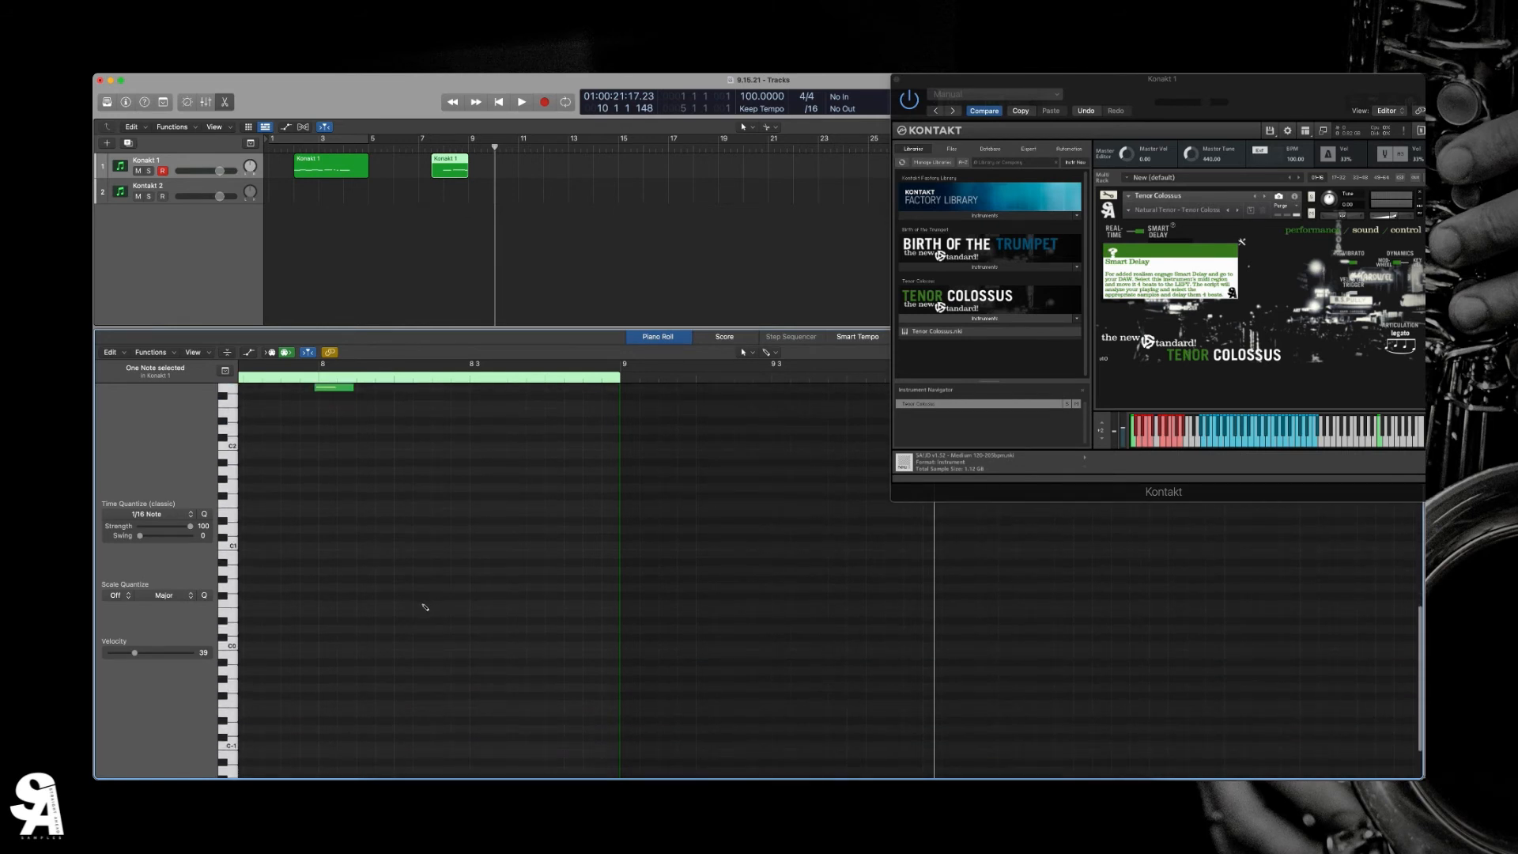
pyautogui.click(425, 605)
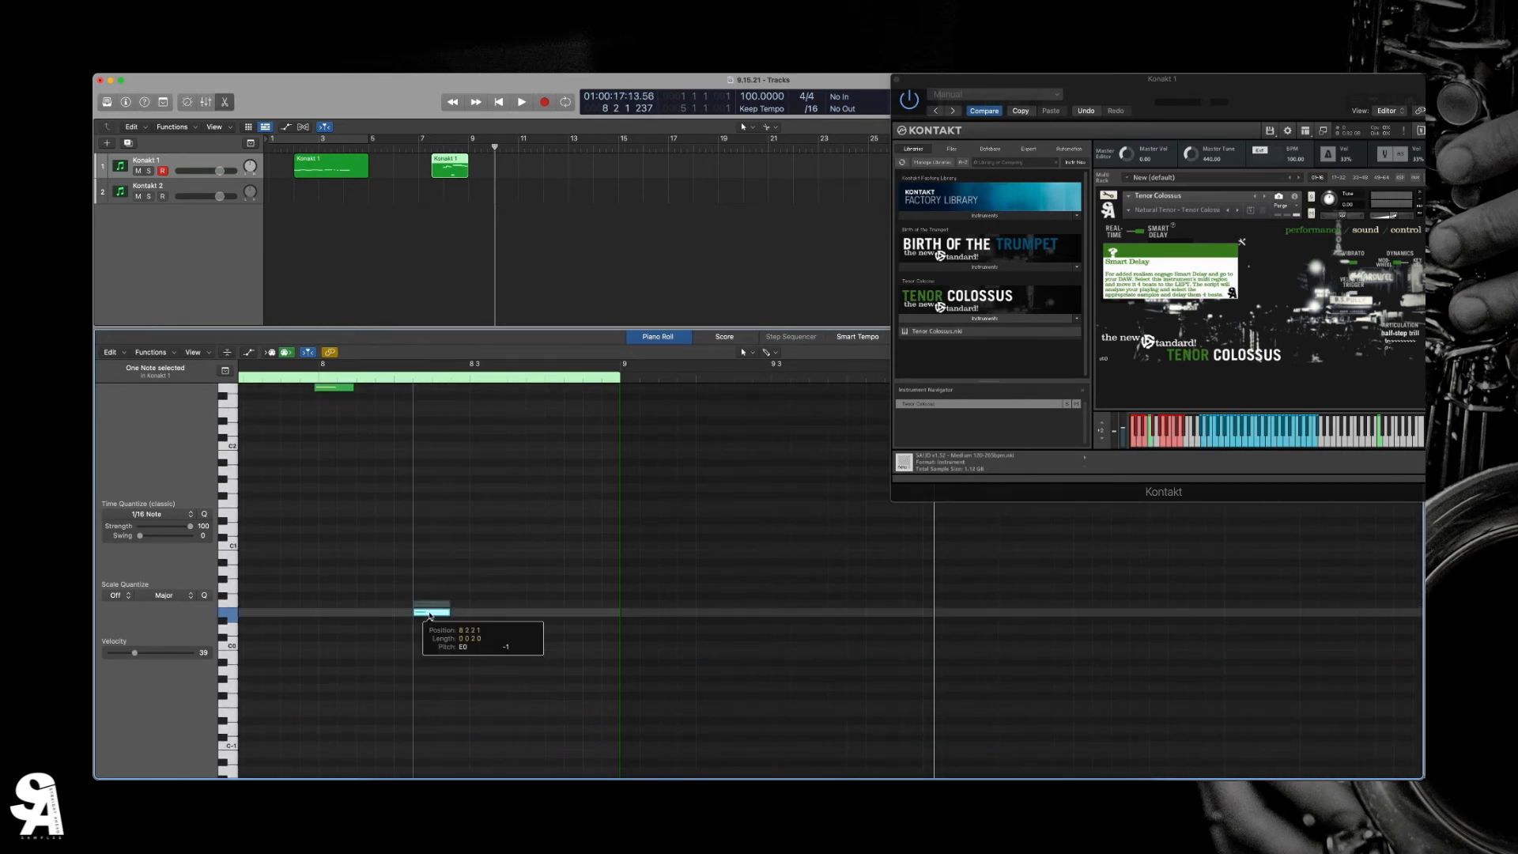
pyautogui.scroll(5, 368, 496)
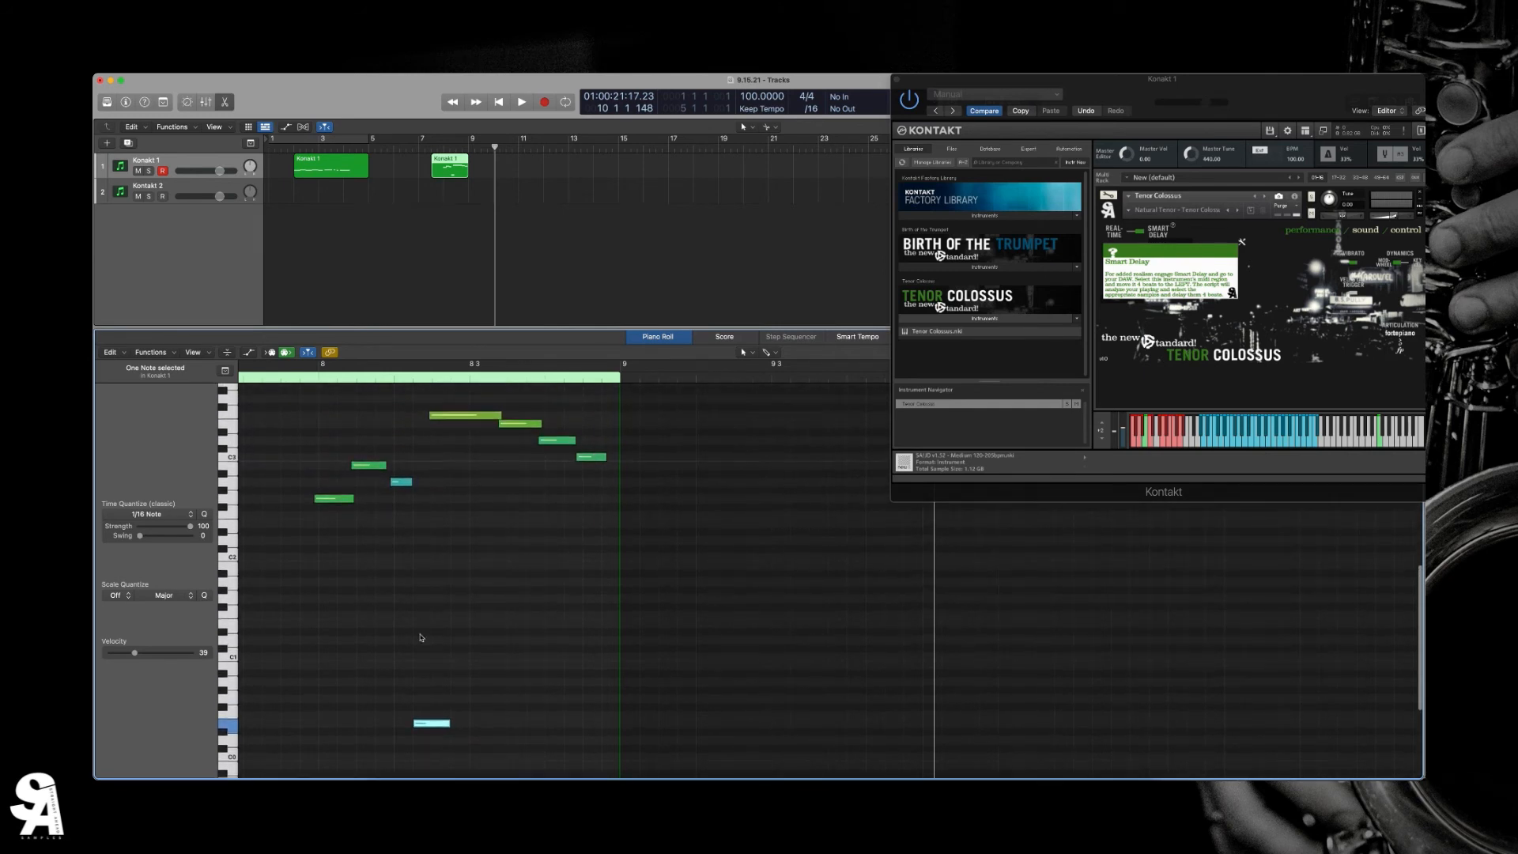
pyautogui.click(284, 757)
pyautogui.press('space')
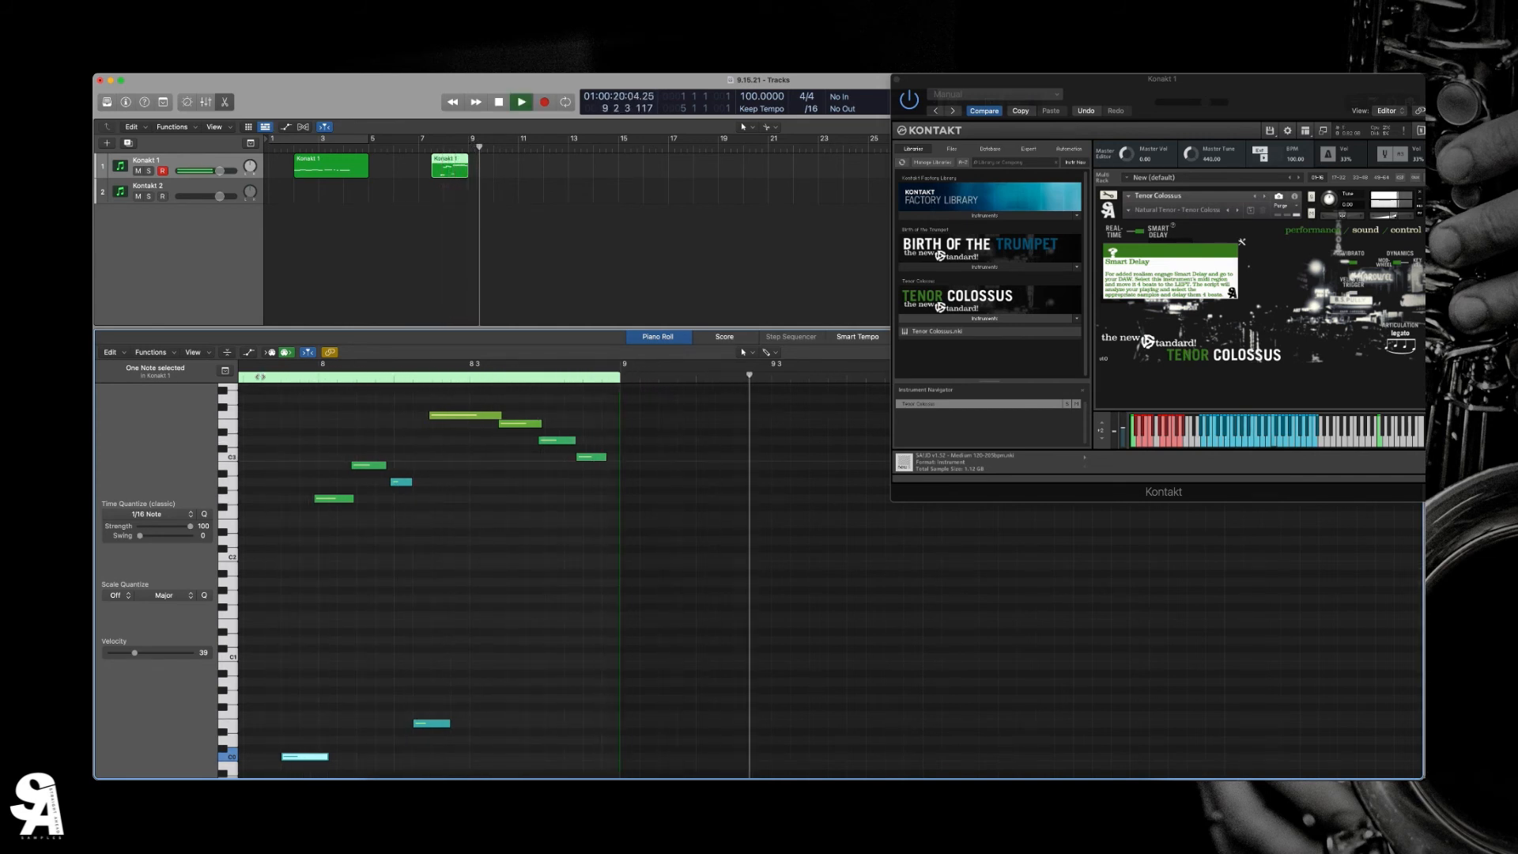
pyautogui.press('space')
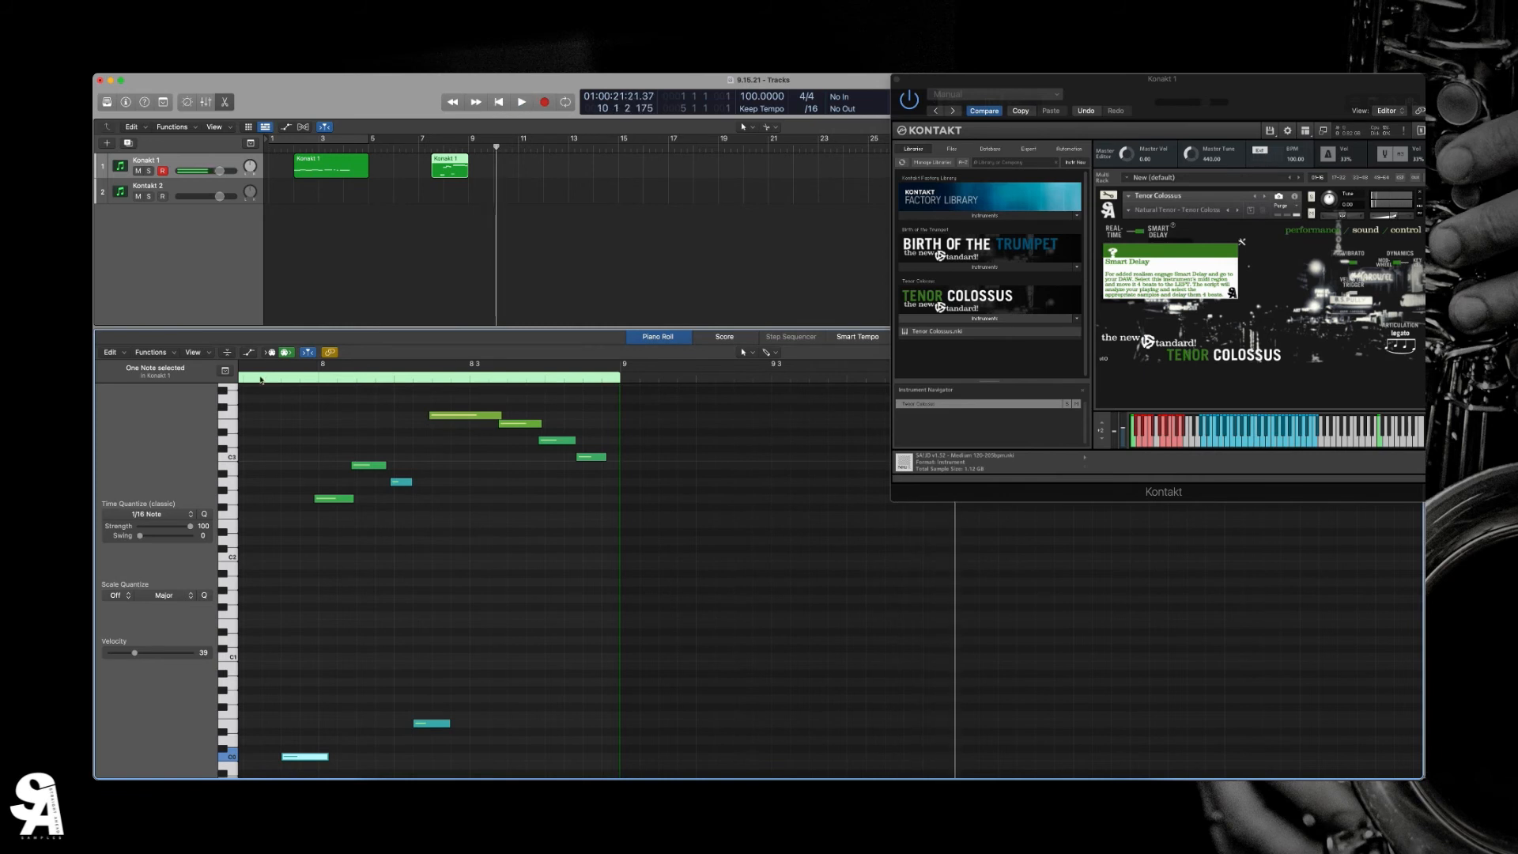
# - Extend the second Kontakt 1 region's end to about the middle of bar 10 and dismiss Tenor Colossus's Smart Delay description
pyautogui.moveTo(468, 169); pyautogui.dragTo(510, 178)
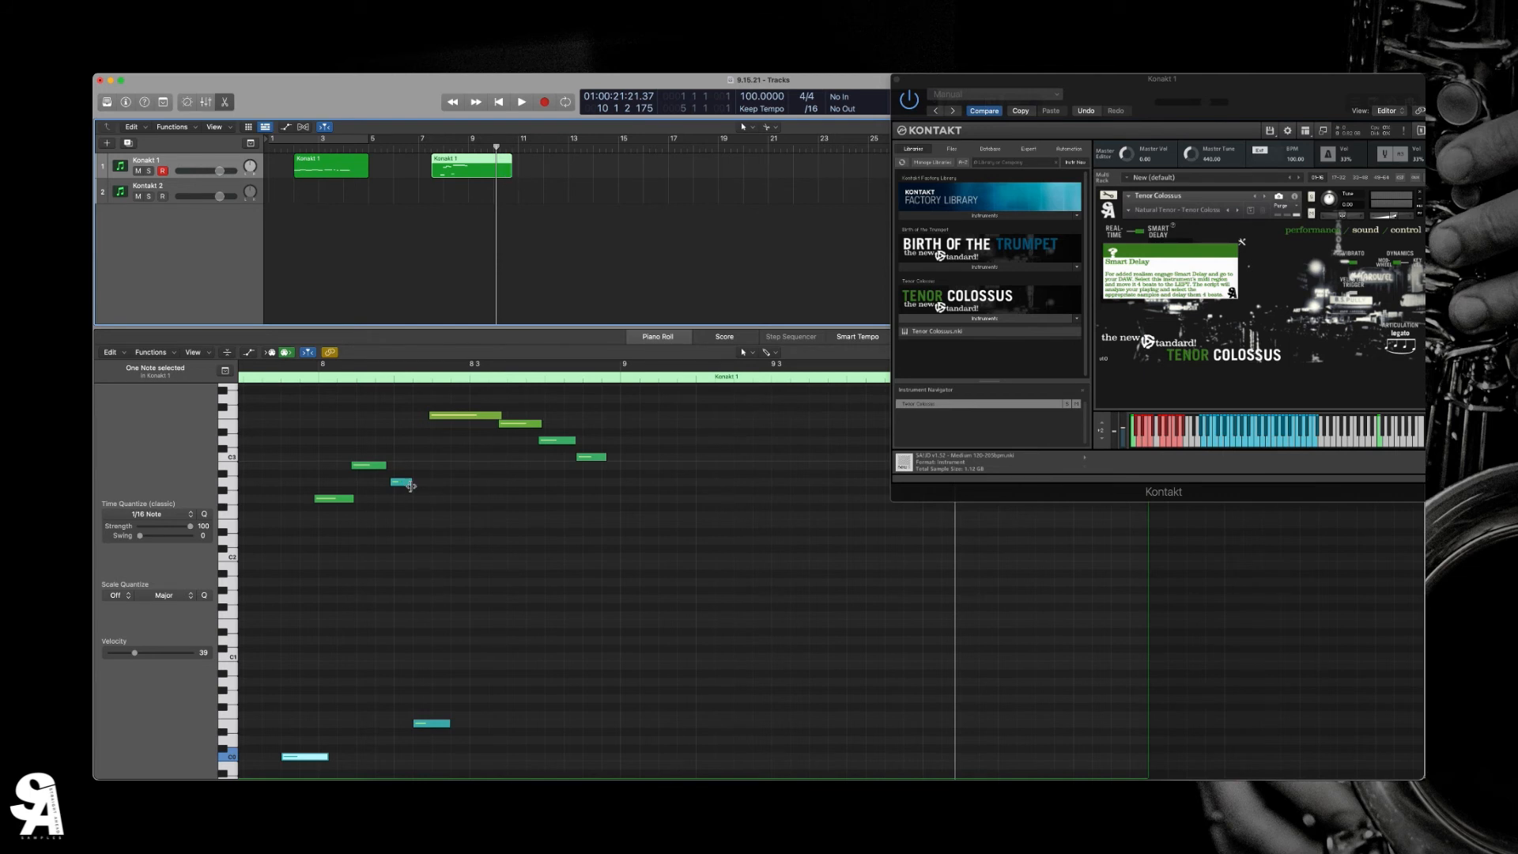
pyautogui.moveTo(410, 484)
pyautogui.click(1174, 272)
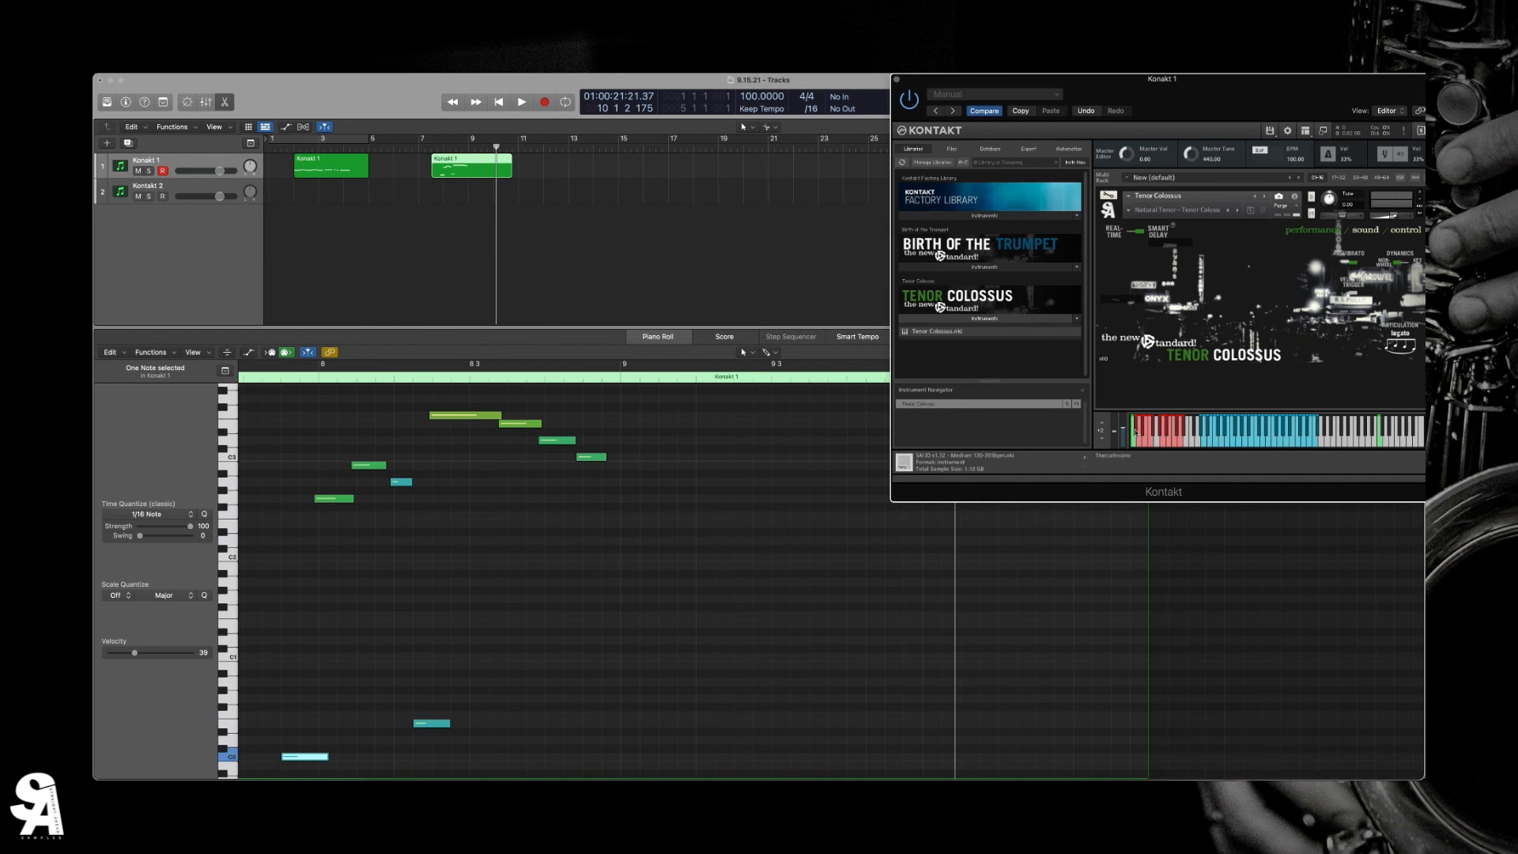
# - Switch the Tenor Colossus articulation to staccatissimo and trim the end of the phrase's blue A2 note slightly
pyautogui.click(1132, 444)
pyautogui.click(407, 484)
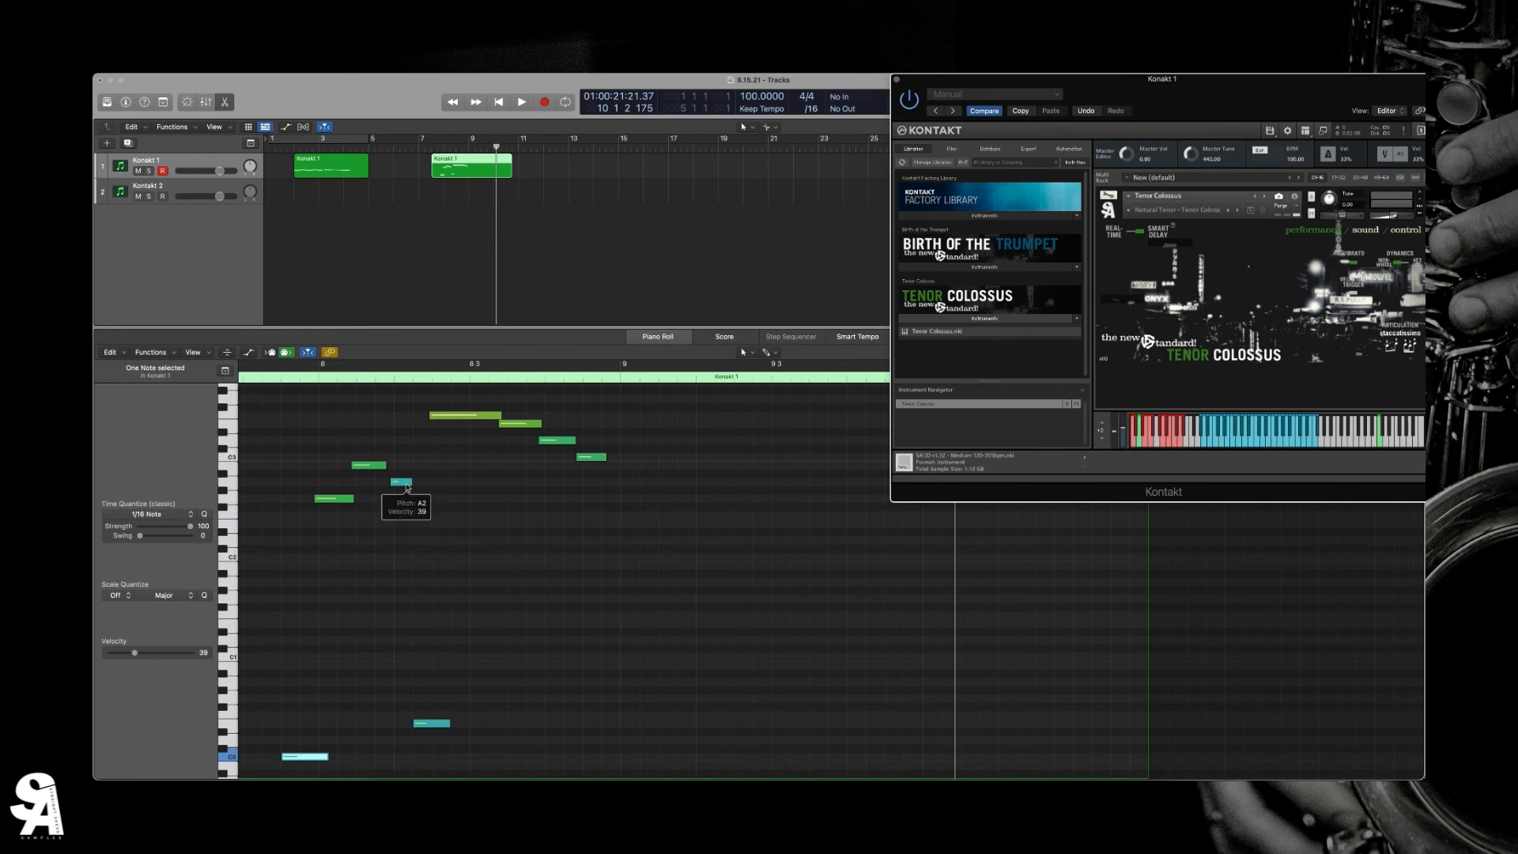
pyautogui.moveTo(408, 485); pyautogui.dragTo(407, 485)
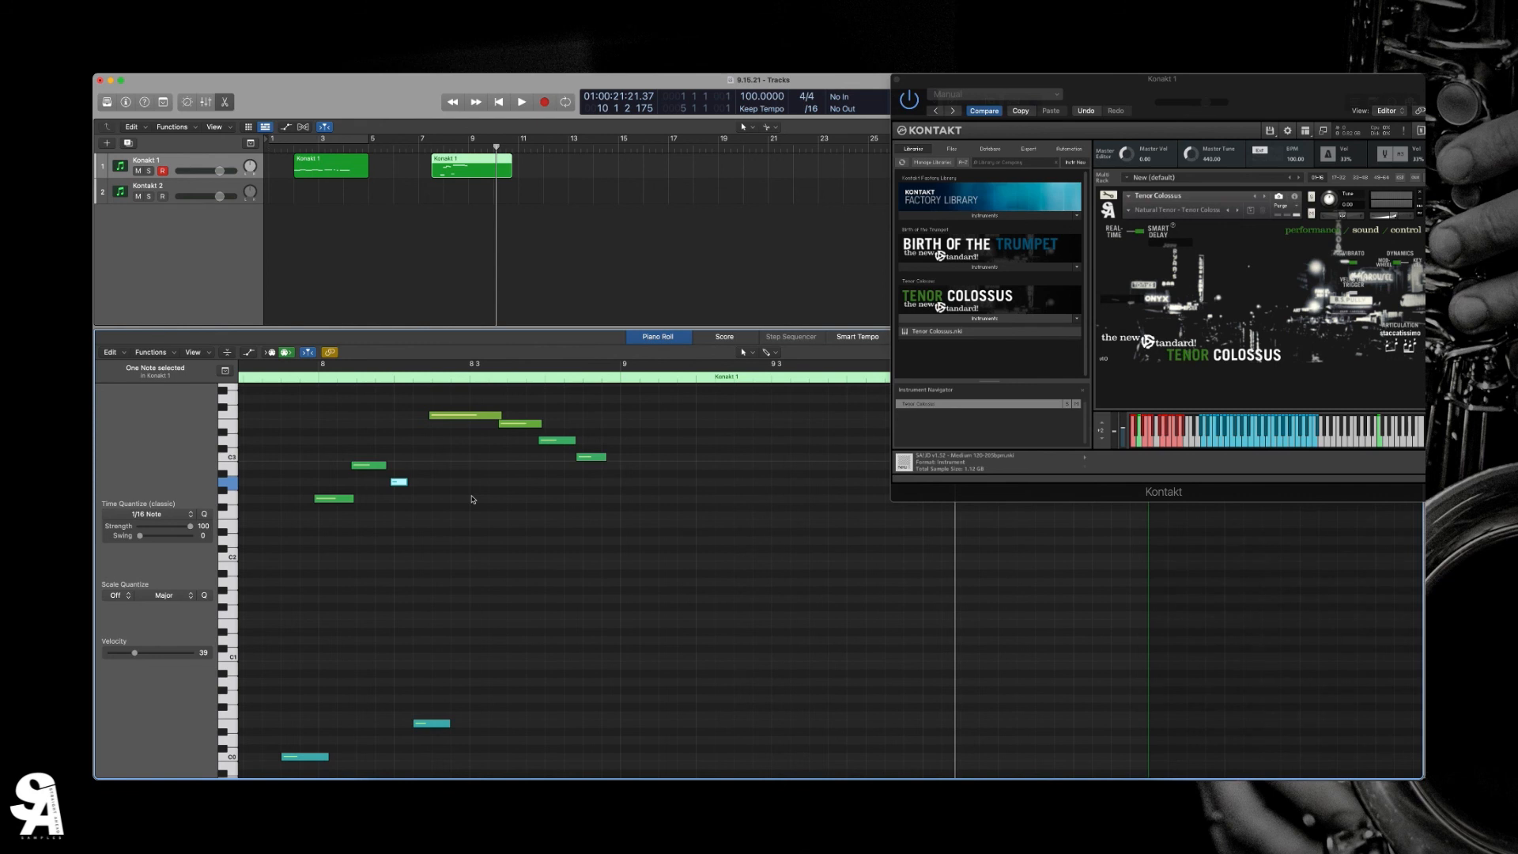
# - Shorten the note right after the highest note into a brief note, leaving a gap before the next descending note
pyautogui.hscroll(-5, 474, 499)
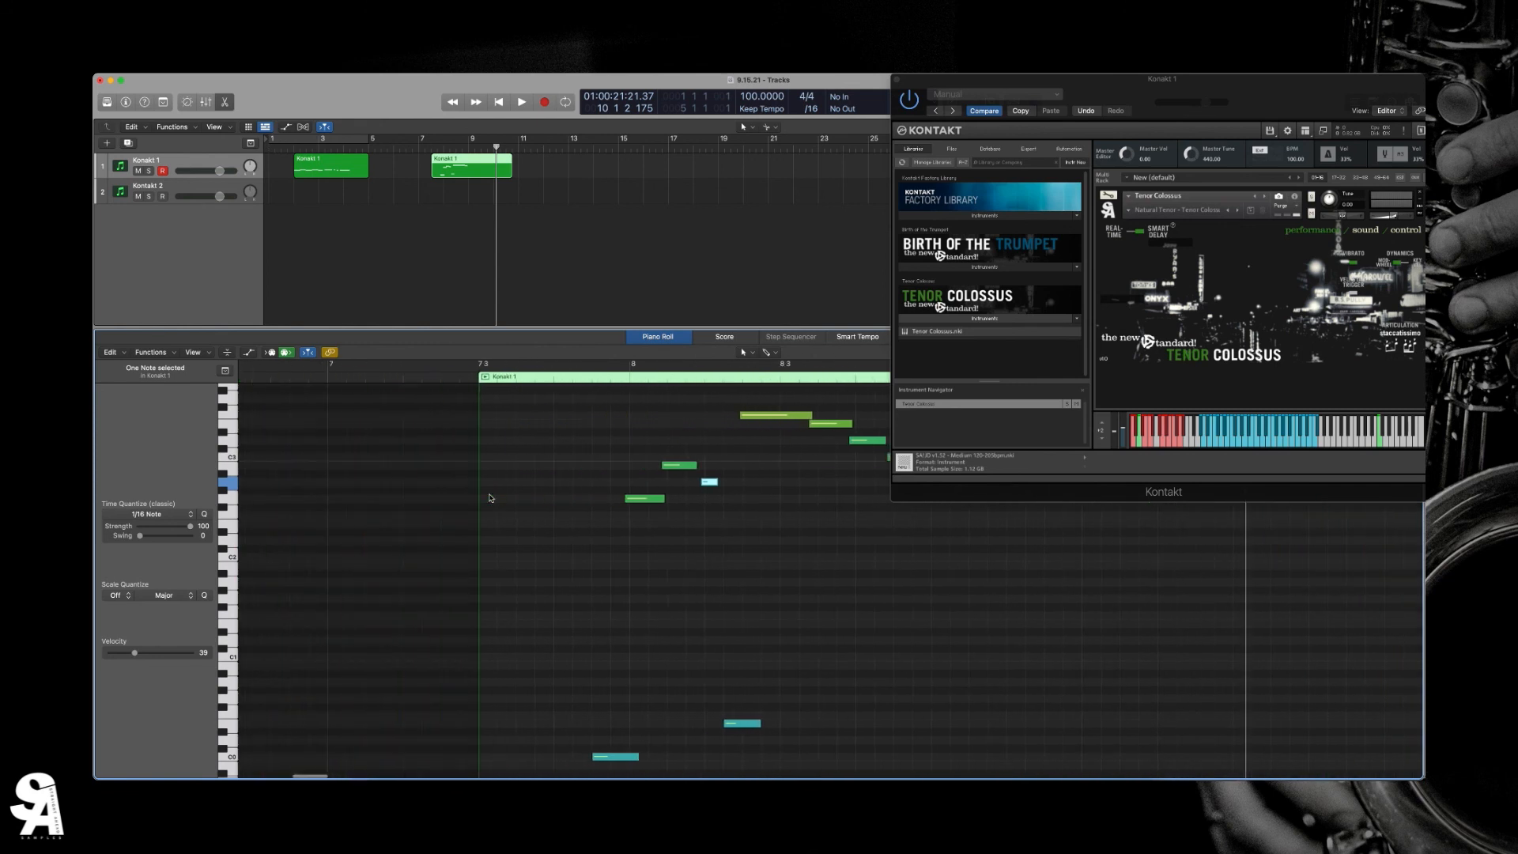
pyautogui.hscroll(2, 491, 498)
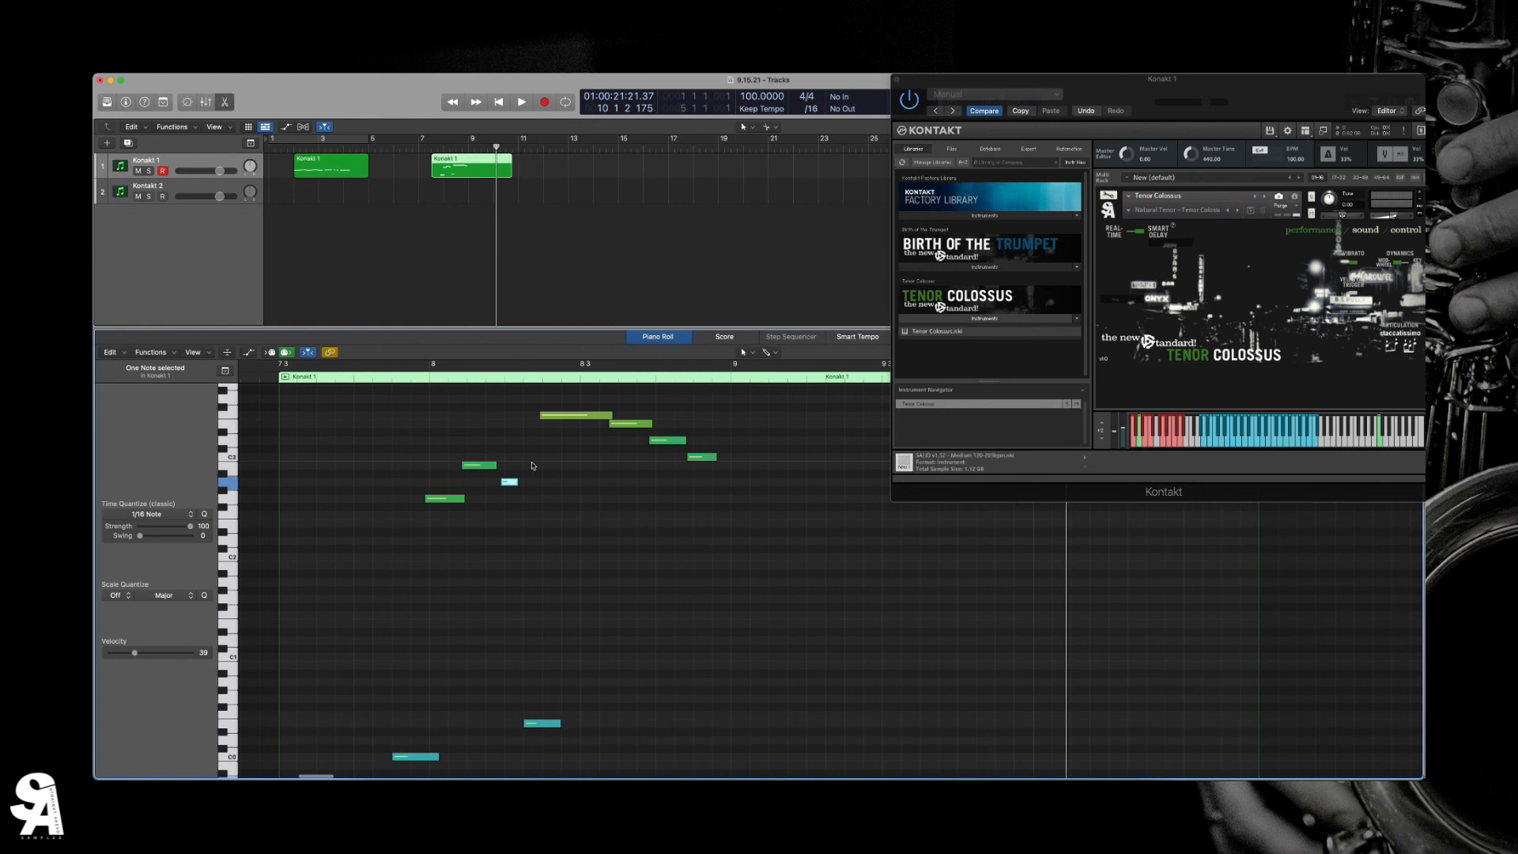
pyautogui.moveTo(651, 424); pyautogui.dragTo(623, 424)
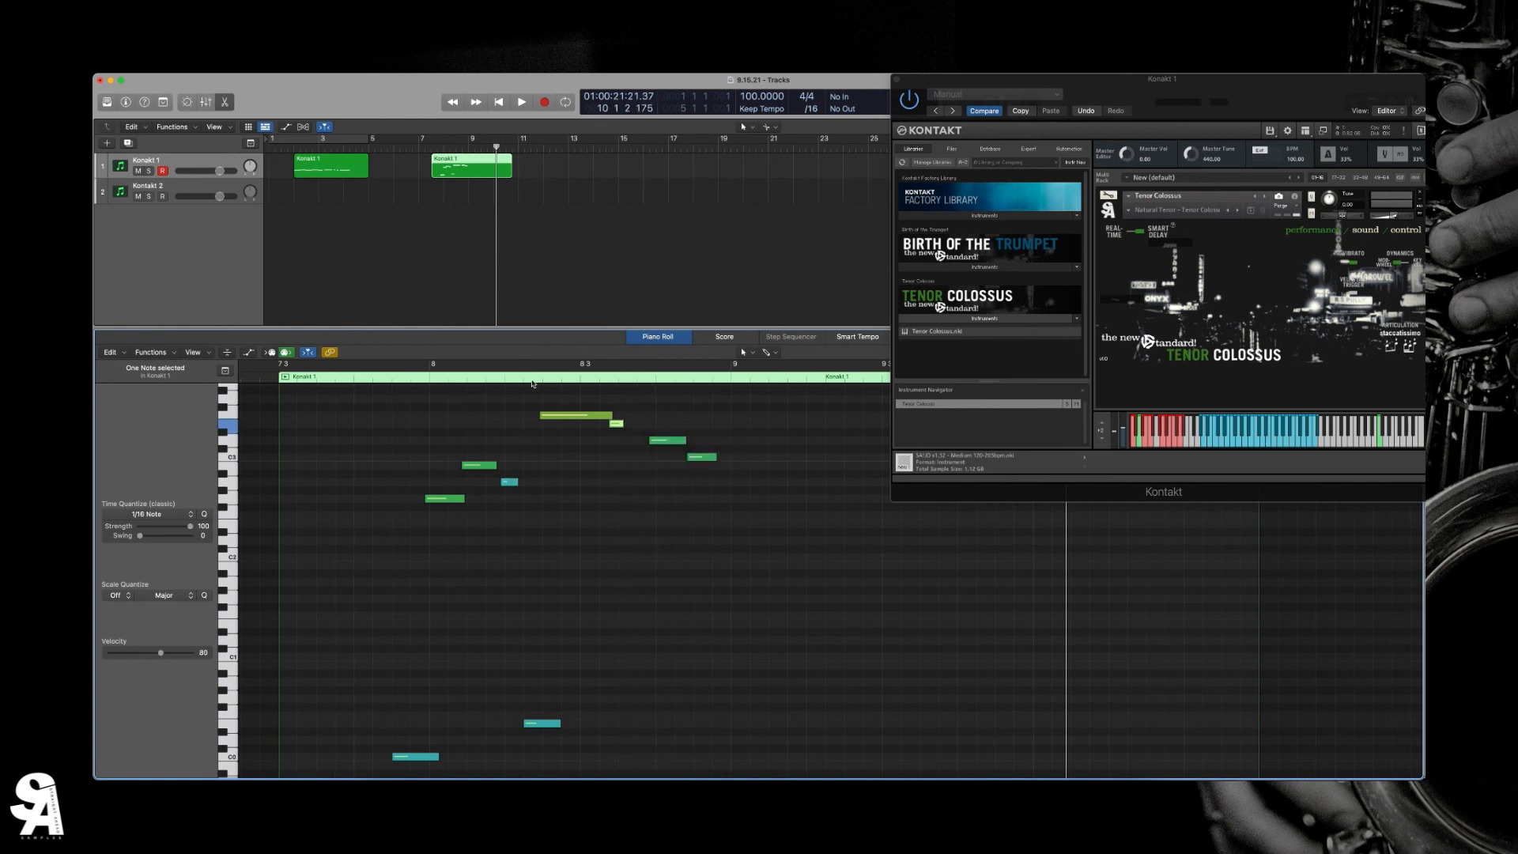